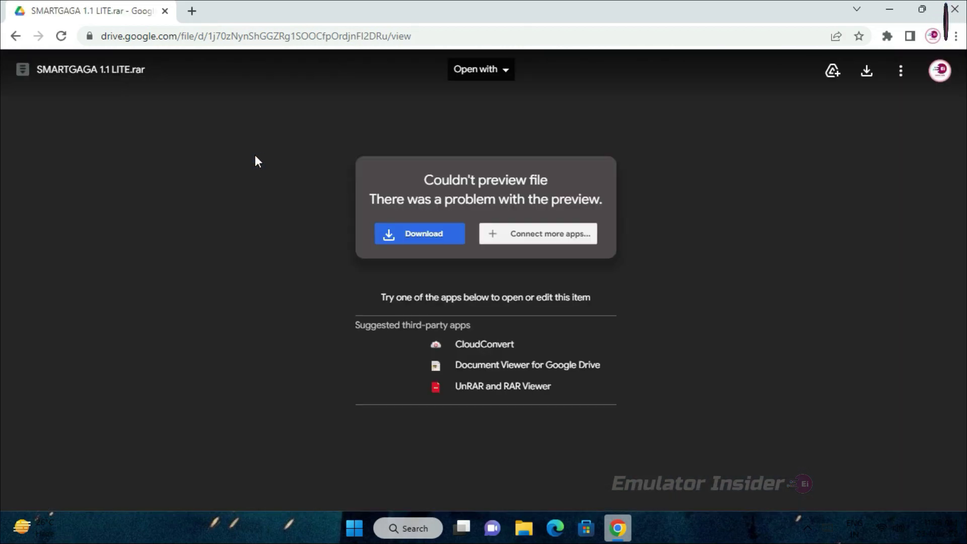
# Download SMARTGAGA 1.1 LITE.rar from Google Drive despite the missing virus scan and open its containing folder.
pyautogui.click(403, 239)
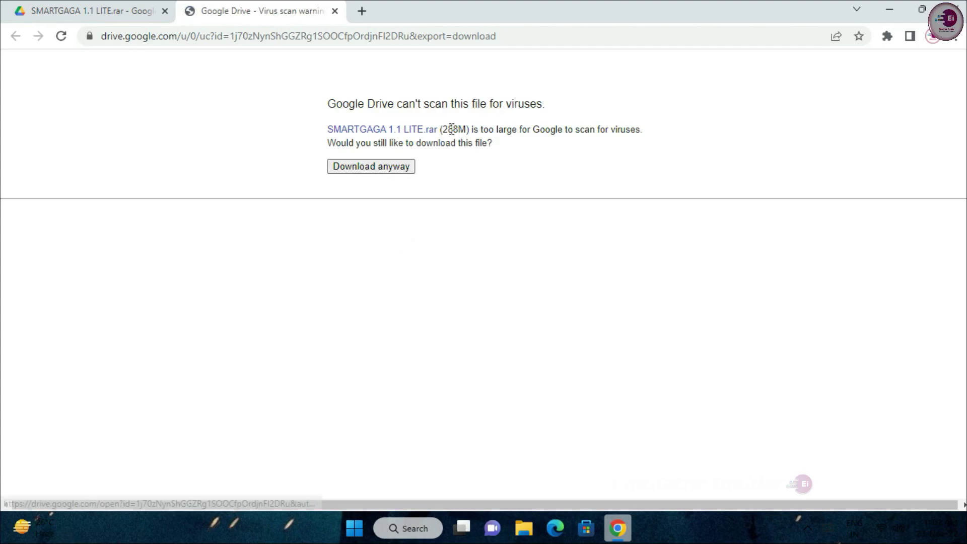
pyautogui.click(343, 171)
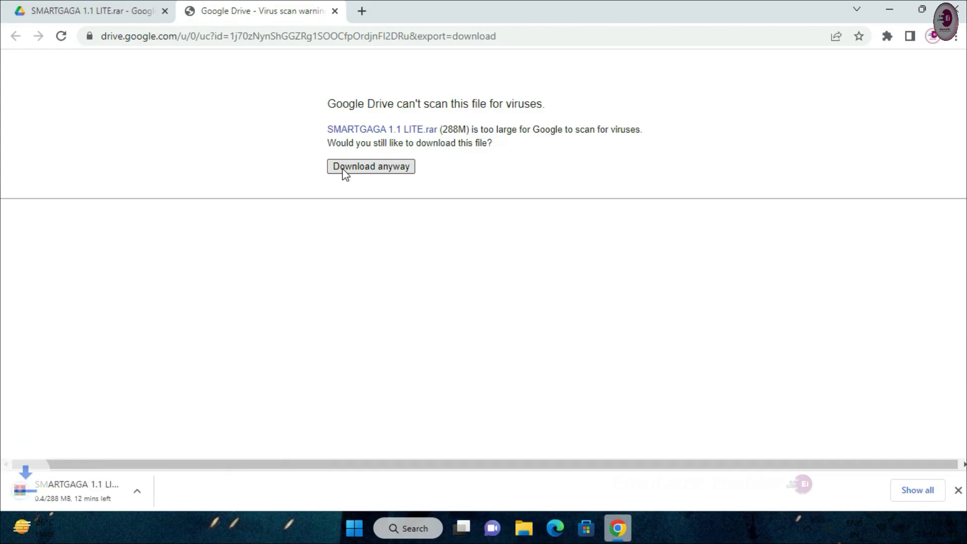
pyautogui.click(912, 489)
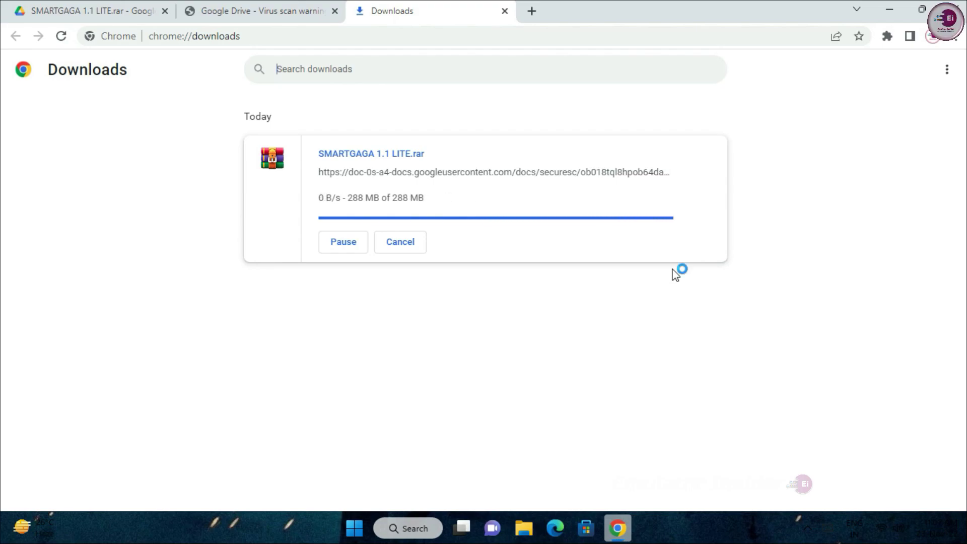
pyautogui.click(343, 212)
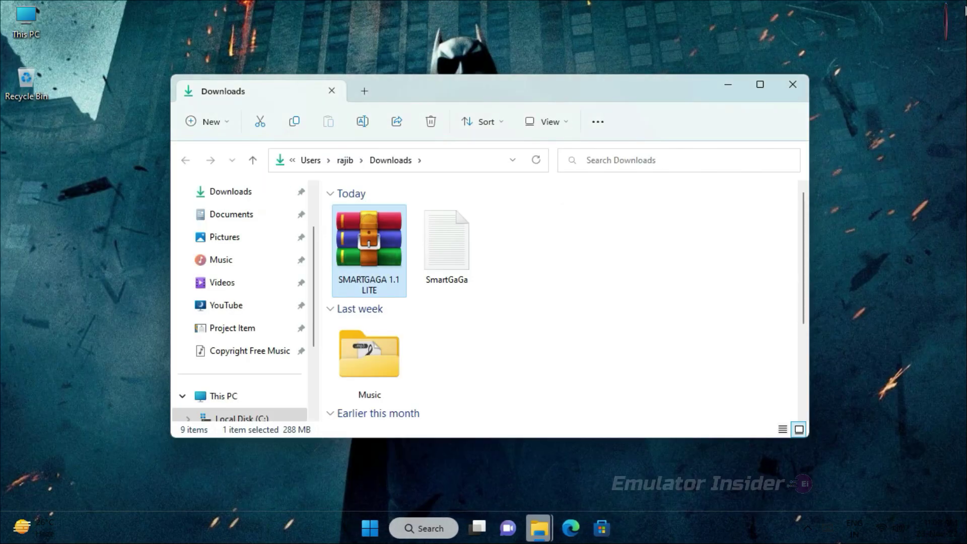
# Extract the SMARTGAGA 1.1 LITE archive with WinRAR into its own folder in Downloads.
pyautogui.rightClick(367, 243)
pyautogui.moveTo(384, 208)
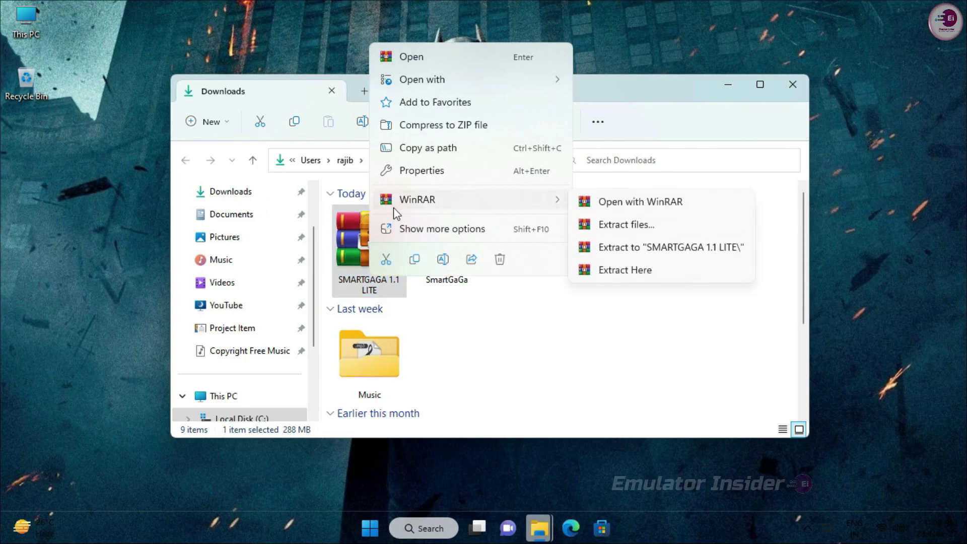
pyautogui.click(648, 228)
pyautogui.click(524, 426)
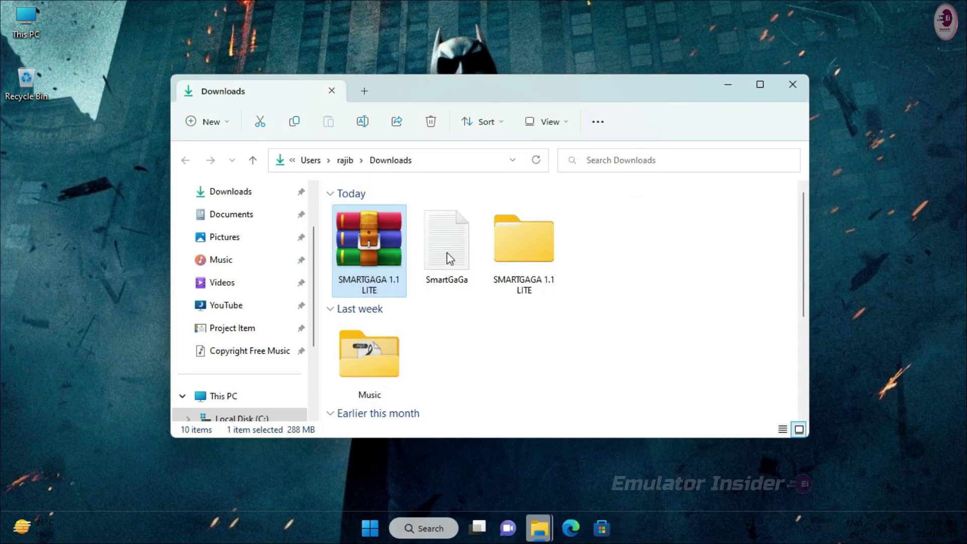
# Delete the SMARTGAGA 1.1 LITE archive from Downloads and empty the Recycle Bin.
pyautogui.click(434, 126)
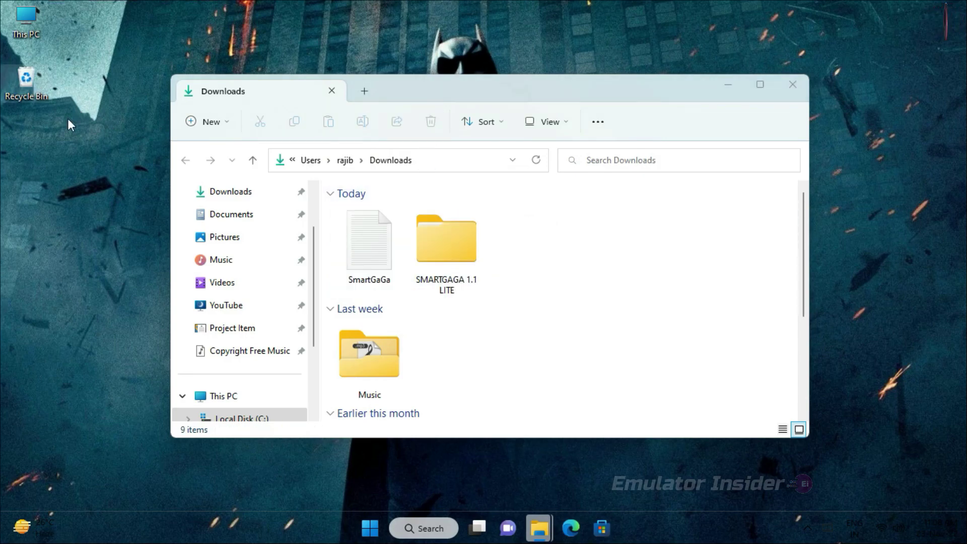
pyautogui.rightClick(34, 82)
pyautogui.click(82, 150)
pyautogui.click(540, 318)
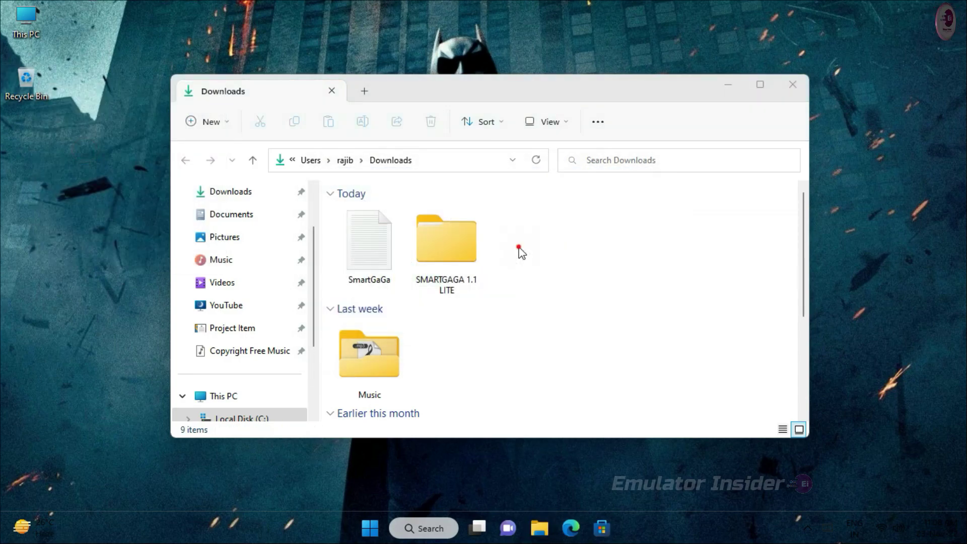
# Open the extracted SMARTGAGA 1.1 LITE folder and go down to the Engine folder inside ProjectTitan.
pyautogui.click(449, 255)
pyautogui.doubleClick(447, 247)
pyautogui.doubleClick(424, 233)
pyautogui.doubleClick(378, 233)
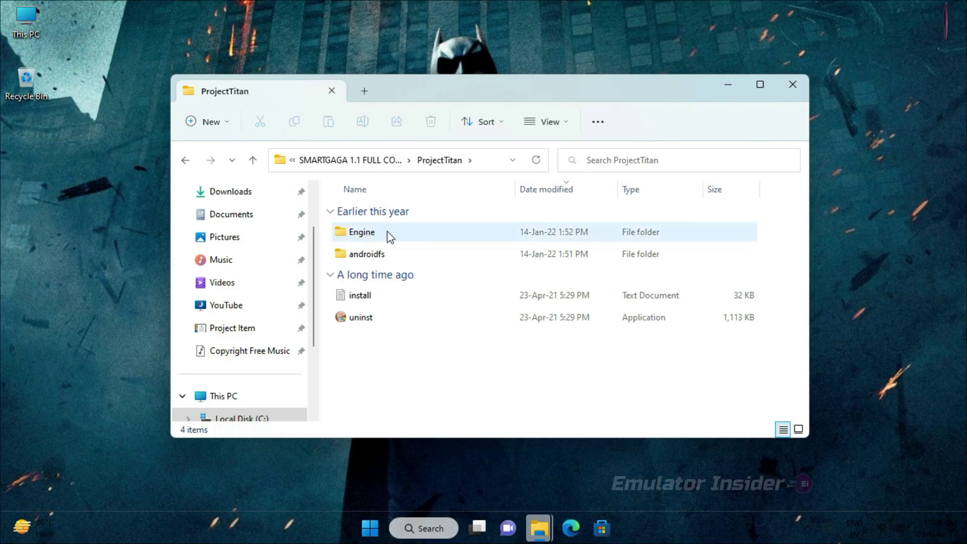
pyautogui.doubleClick(382, 232)
# Create a desktop shortcut for the Launcher application in the Engine folder and close the folder window.
pyautogui.scroll(-10, 447, 312)
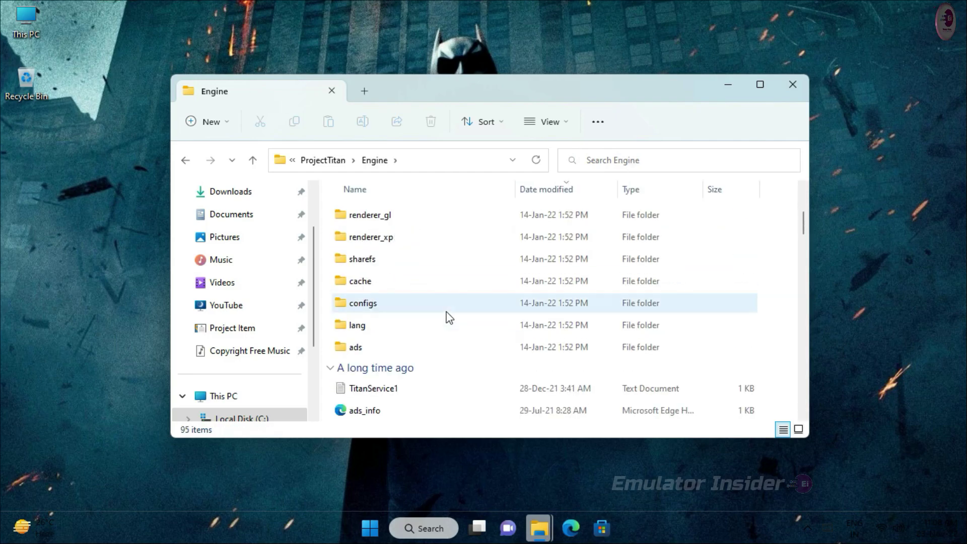
pyautogui.scroll(-6, 447, 315)
pyautogui.scroll(1, 445, 313)
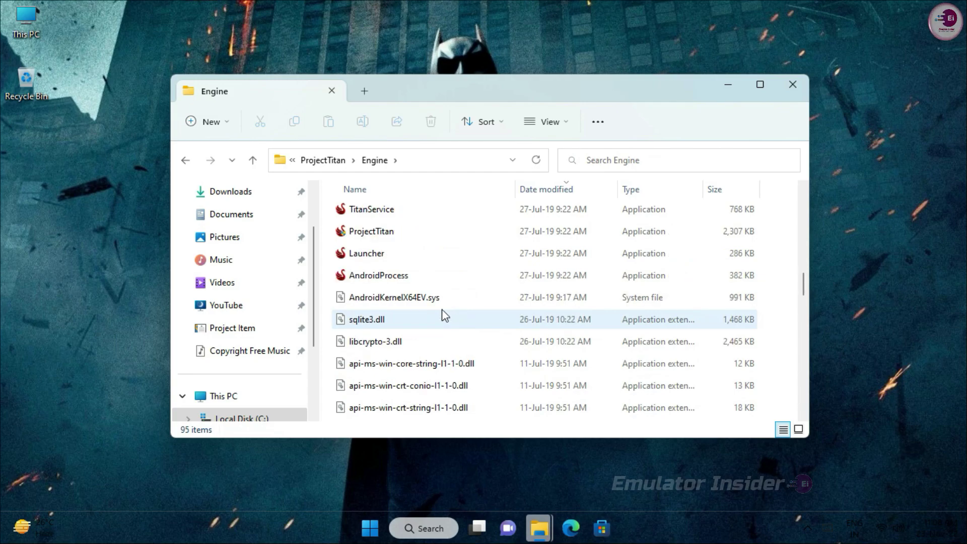
pyautogui.click(370, 255)
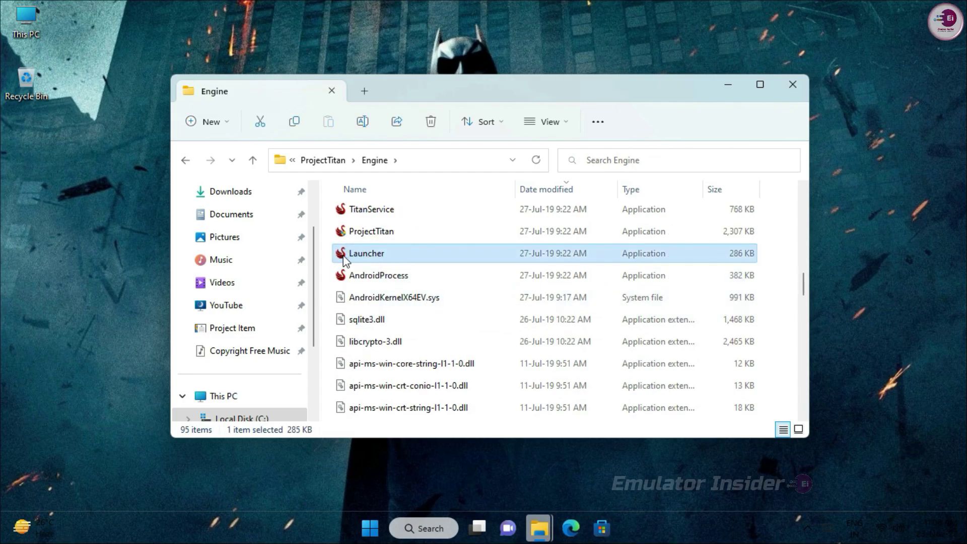
pyautogui.doubleClick(390, 254)
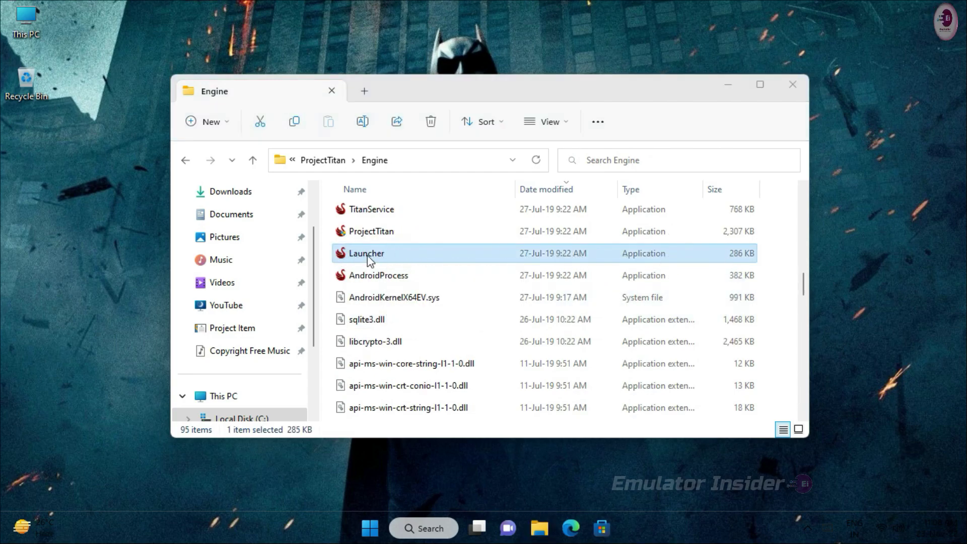
pyautogui.rightClick(434, 254)
pyautogui.click(502, 450)
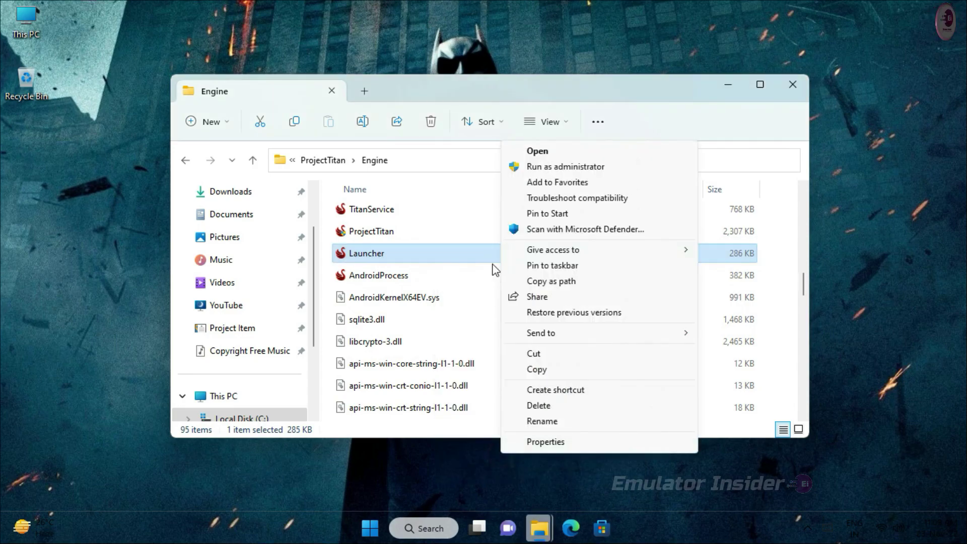
pyautogui.moveTo(573, 333)
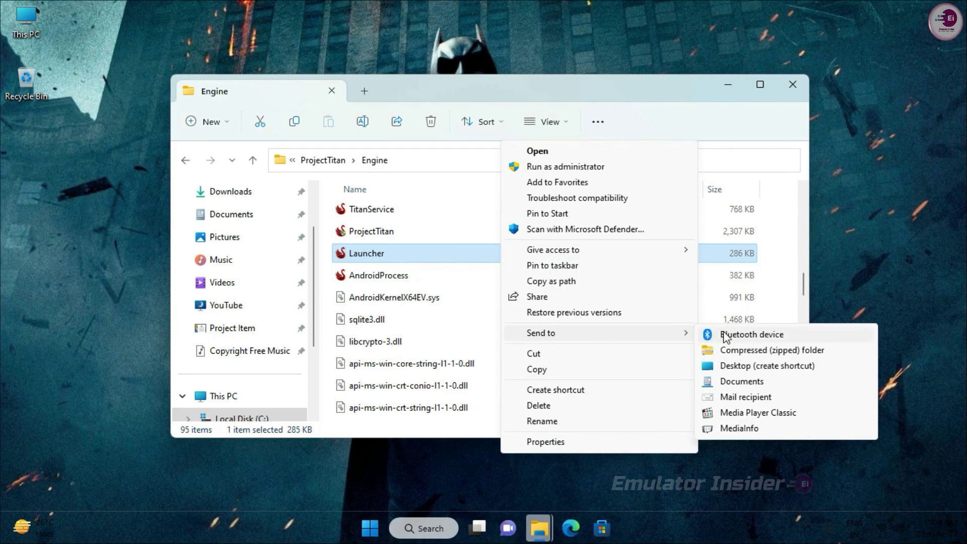
pyautogui.click(736, 368)
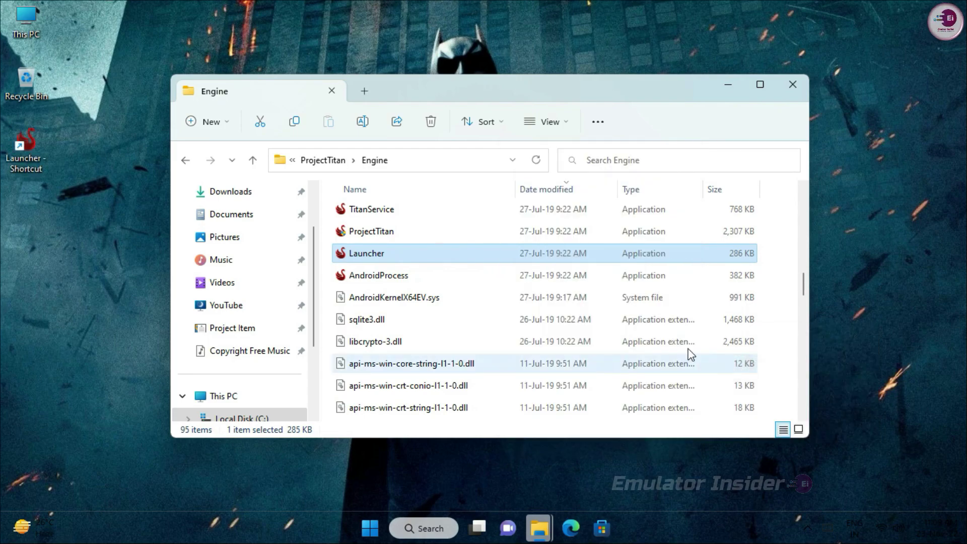
pyautogui.click(792, 86)
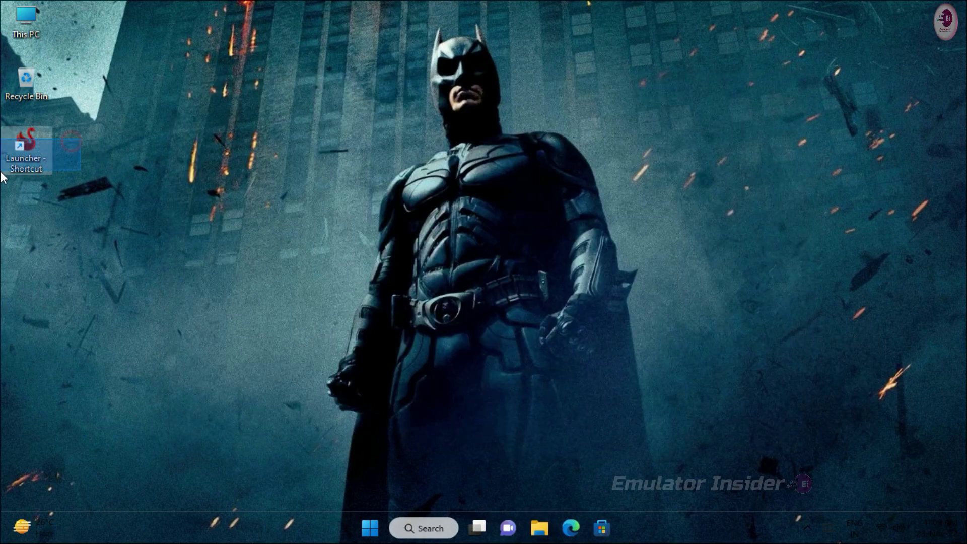
# Rename the Launcher shortcut on the desktop as SmartGaGa Lite.
pyautogui.rightClick(26, 166)
pyautogui.click(103, 180)
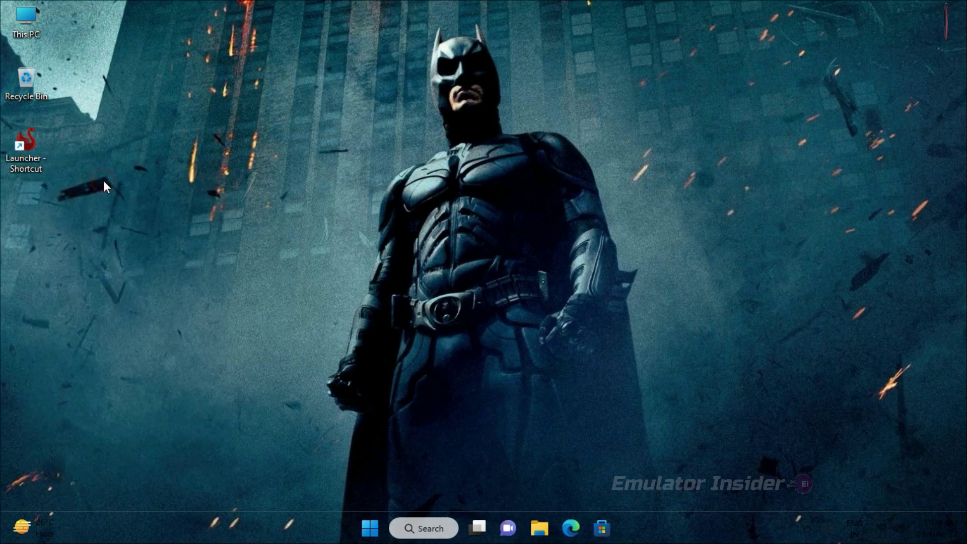
pyautogui.press('BackSpace')
pyautogui.write('Sma')
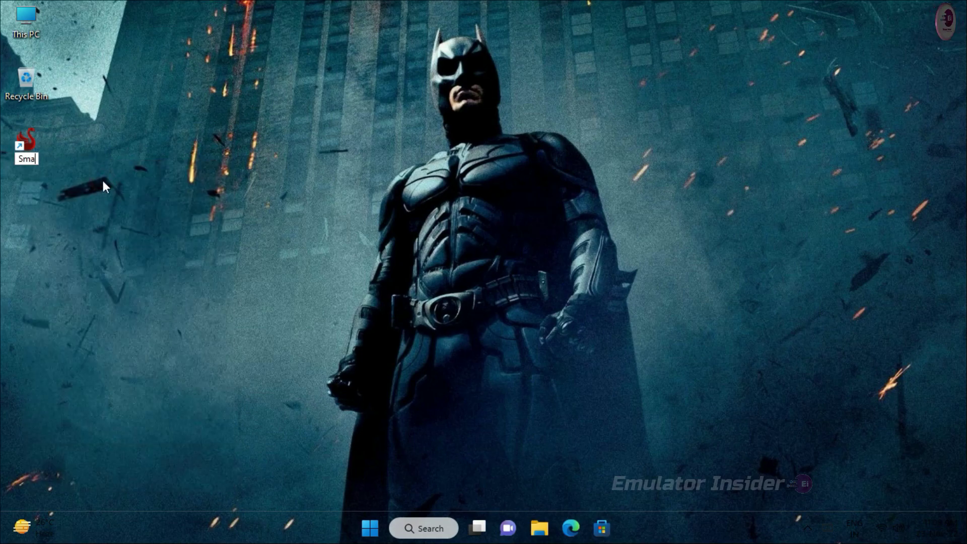
pyautogui.write('rtGaGa Lite')
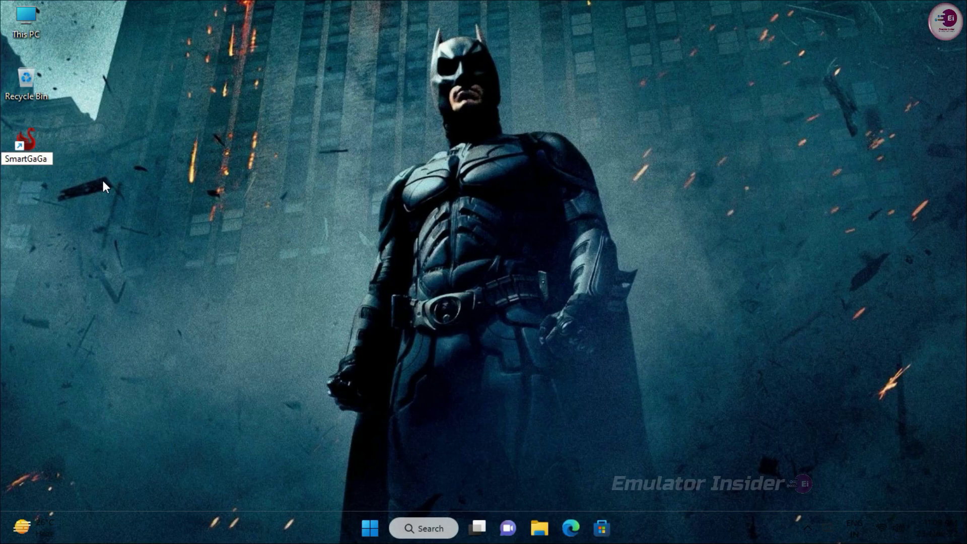
pyautogui.click(90, 186)
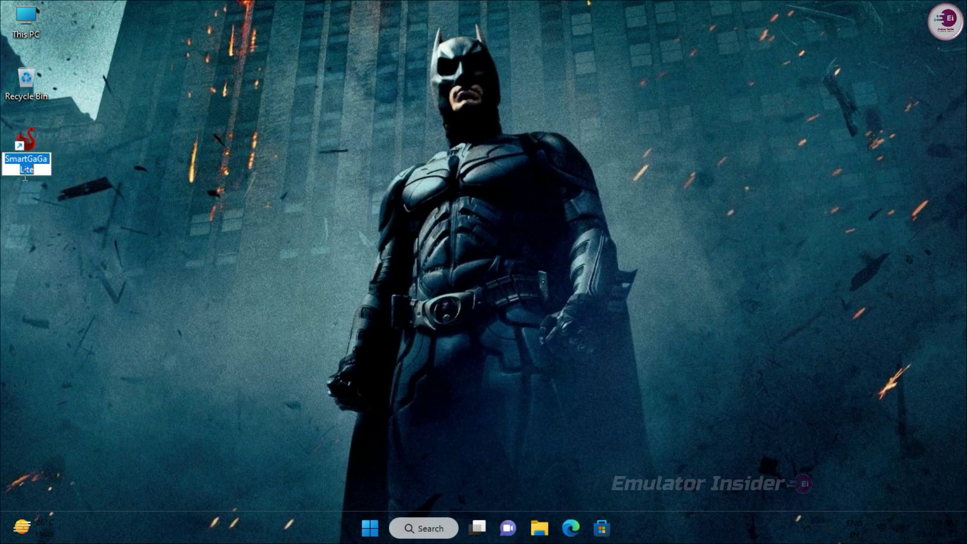
# Launch SmartGaGa from its desktop shortcut and postpone the UI.Android712 download.
pyautogui.click(47, 147)
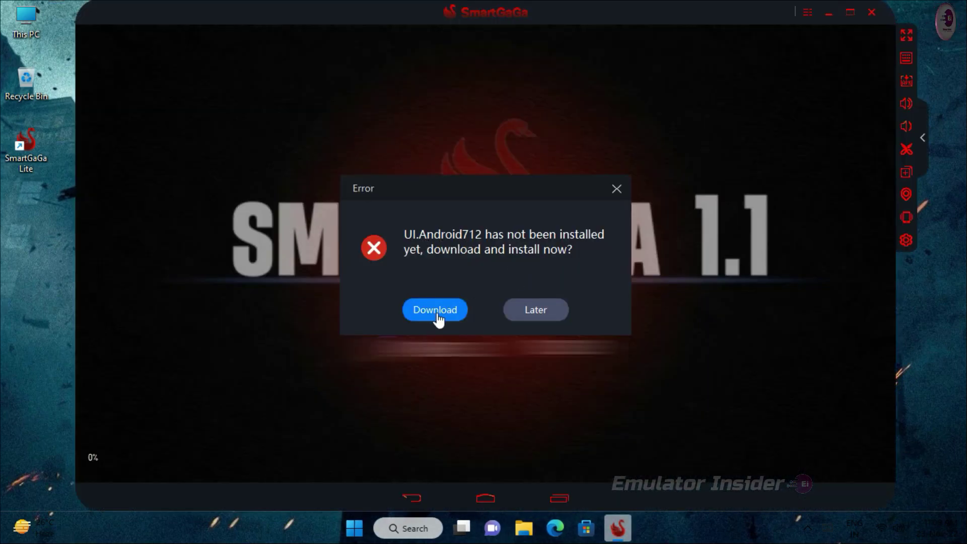
pyautogui.click(554, 315)
# Set the emulator's Android version to Android 4.4.2, save the settings and reboot the emulator.
pyautogui.click(807, 13)
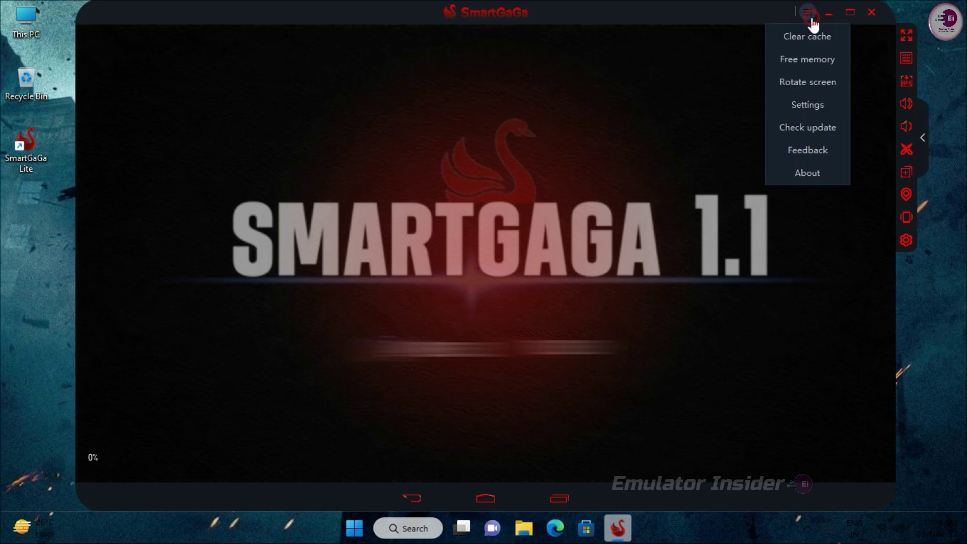
pyautogui.click(799, 106)
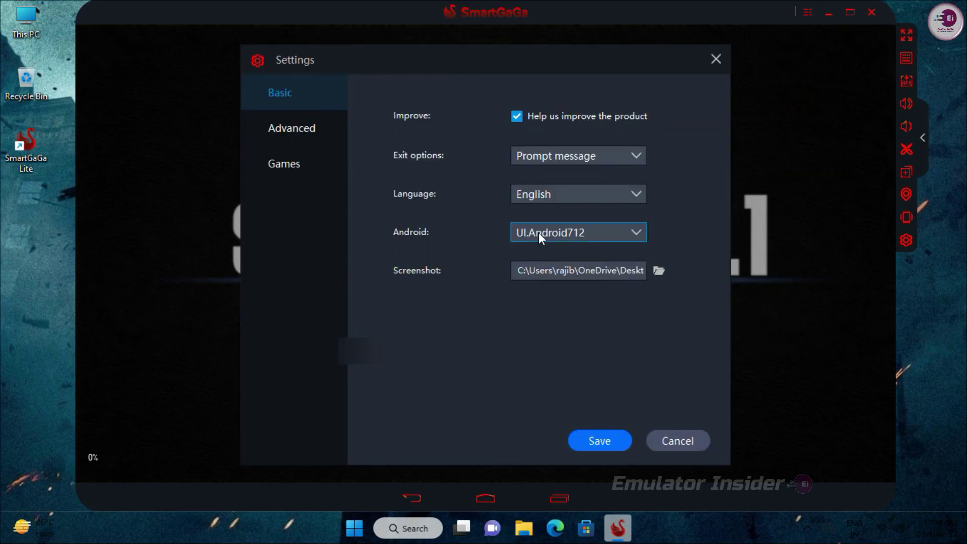
pyautogui.click(562, 232)
pyautogui.click(557, 274)
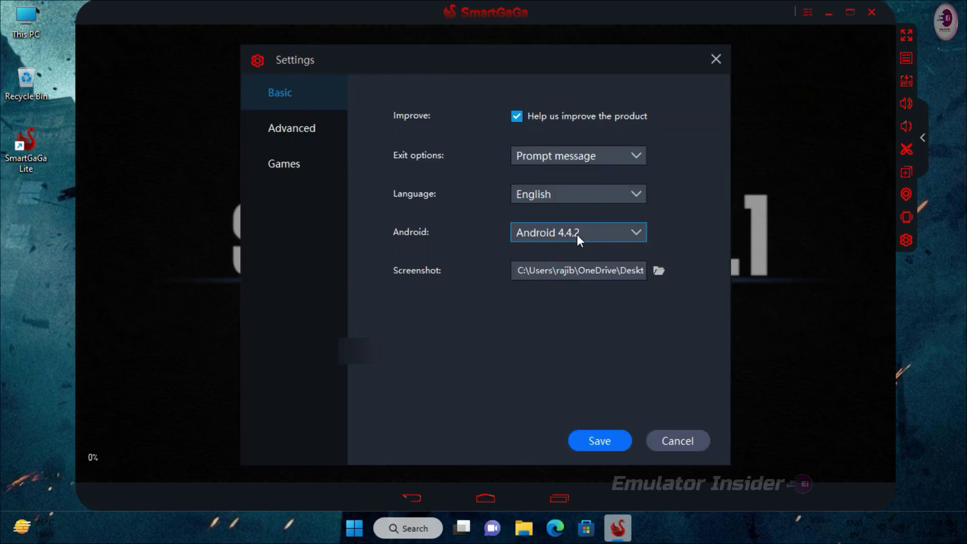
pyautogui.click(599, 440)
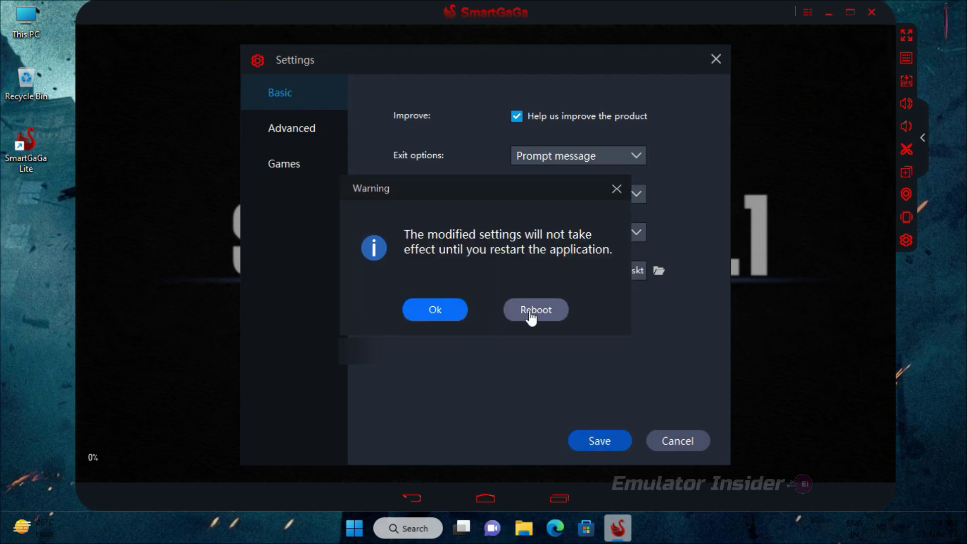
pyautogui.click(530, 308)
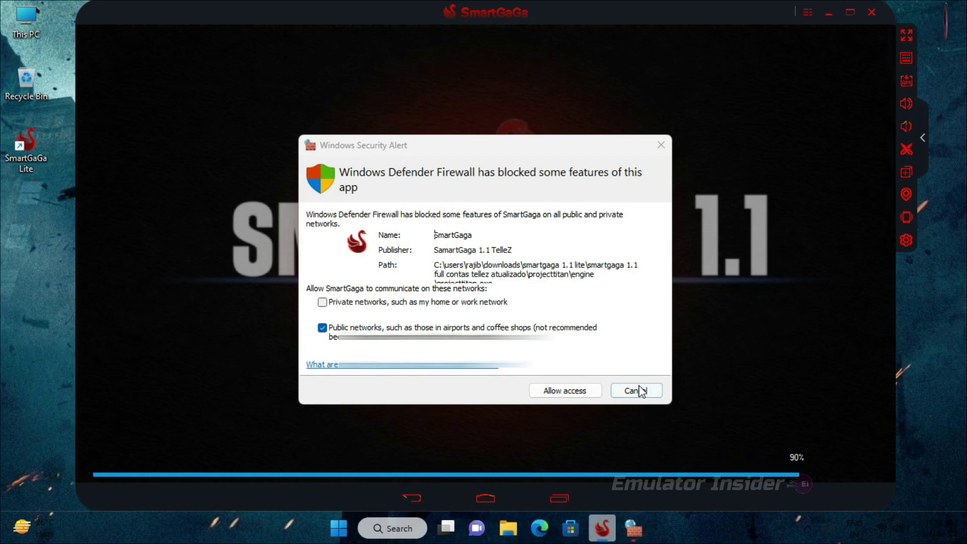
# Cancel the Windows firewall alert for SmartGaga and shrink the emulator window on the desktop.
pyautogui.click(638, 389)
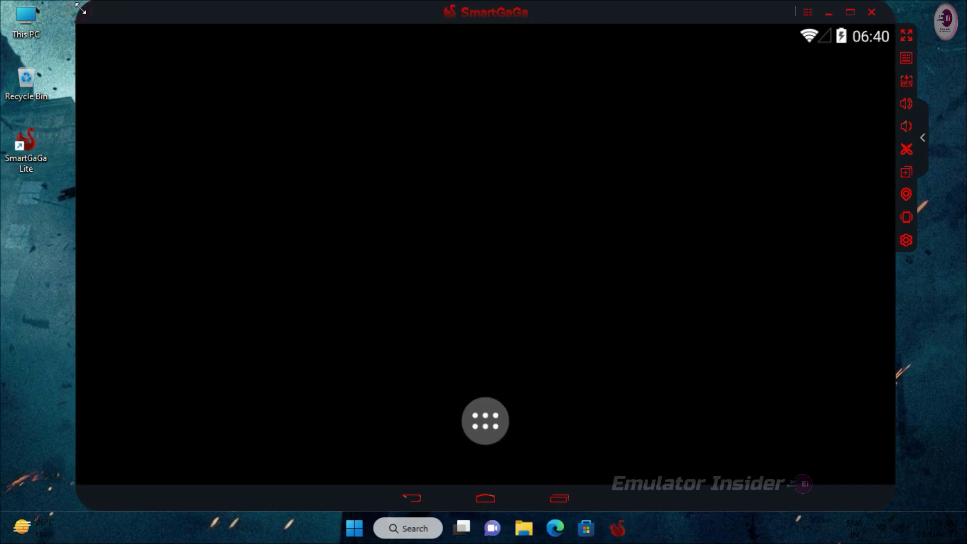
pyautogui.moveTo(83, 6); pyautogui.dragTo(139, 63)
pyautogui.moveTo(263, 47); pyautogui.dragTo(253, 36)
# View the apps in the emulator's app drawer and return to the home screen.
pyautogui.click(480, 396)
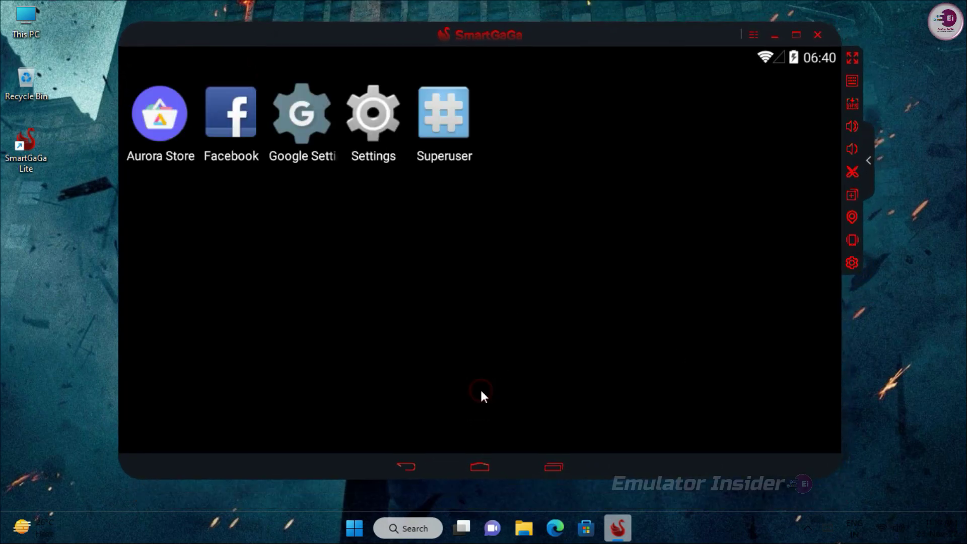
pyautogui.click(404, 475)
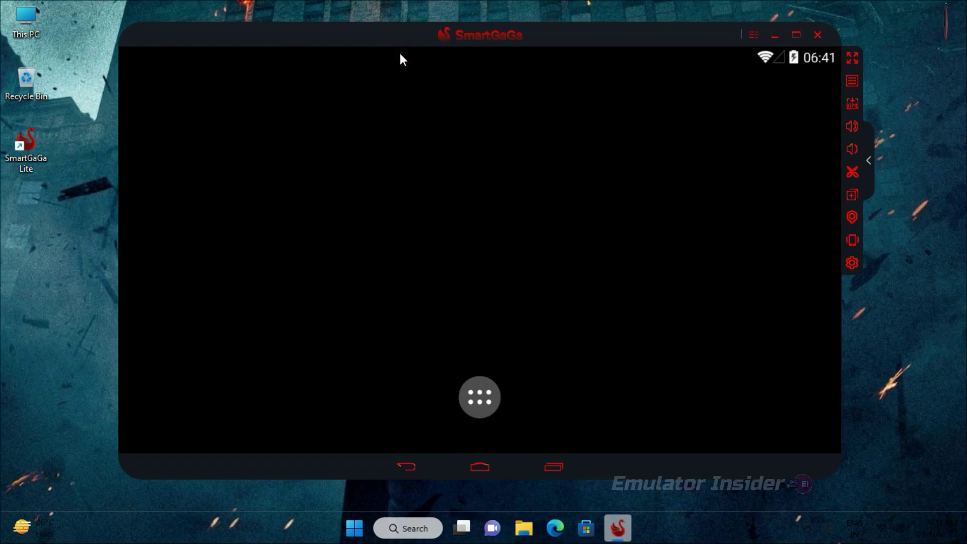
# Open the Android settings from the notification shade and display the About phone page.
pyautogui.moveTo(400, 55); pyautogui.dragTo(398, 311)
pyautogui.click(821, 67)
pyautogui.click(746, 127)
pyautogui.scroll(-1, 416, 272)
pyautogui.scroll(-5, 414, 265)
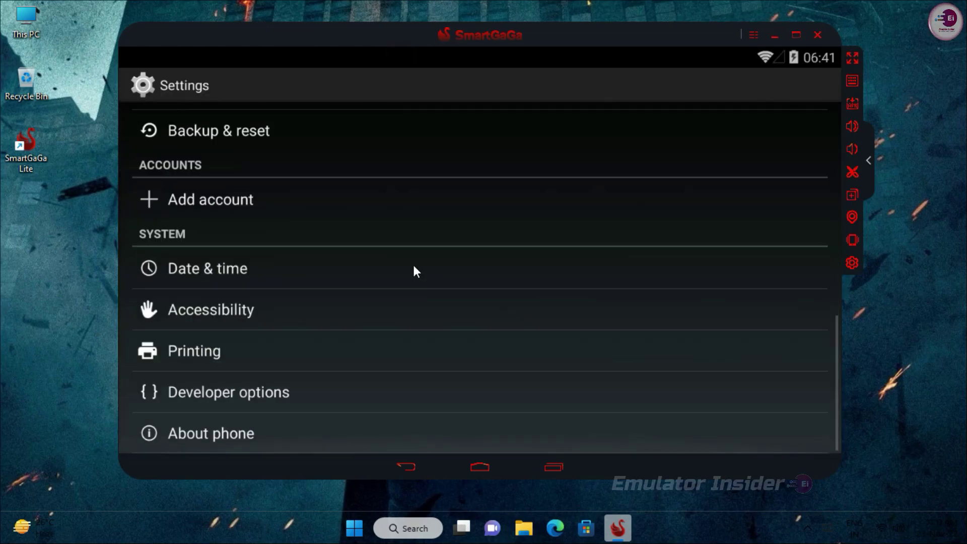
pyautogui.click(188, 440)
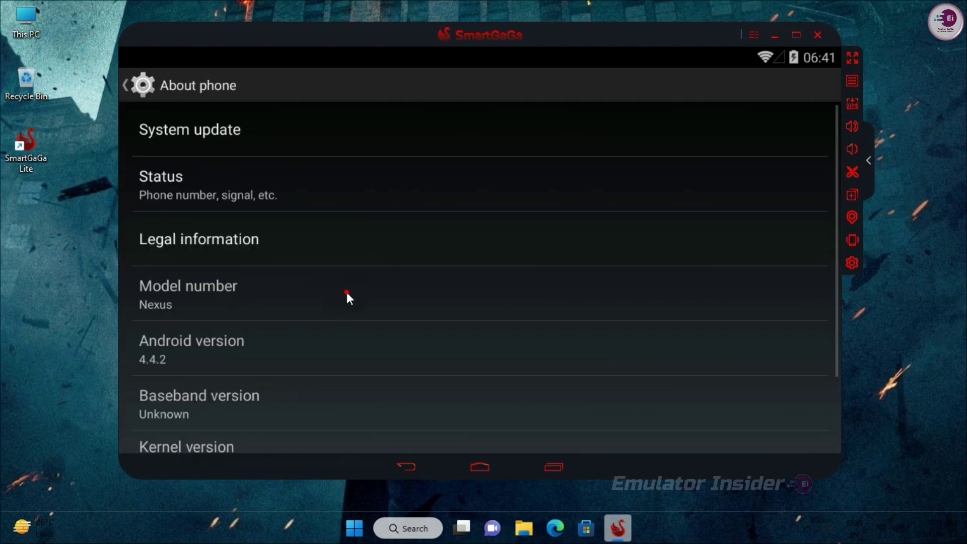
# Examine the About phone details and trigger the Android version Easter egg.
pyautogui.scroll(-2, 340, 313)
pyautogui.tripleClick(357, 291)
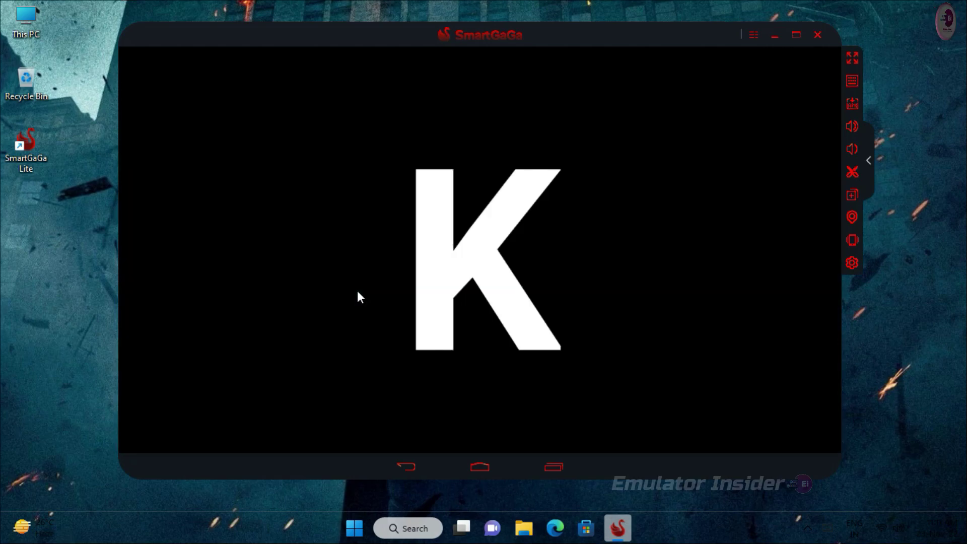
pyautogui.click(443, 282)
pyautogui.click(443, 283)
# Clear the Android settings from the recent apps and open the app drawer.
pyautogui.click(555, 475)
pyautogui.moveTo(720, 272); pyautogui.dragTo(721, 133)
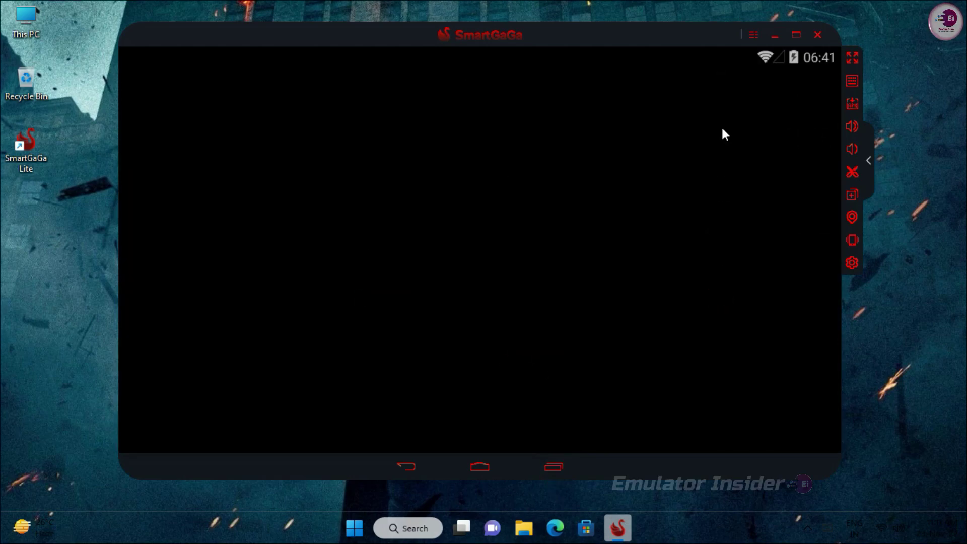
pyautogui.click(469, 407)
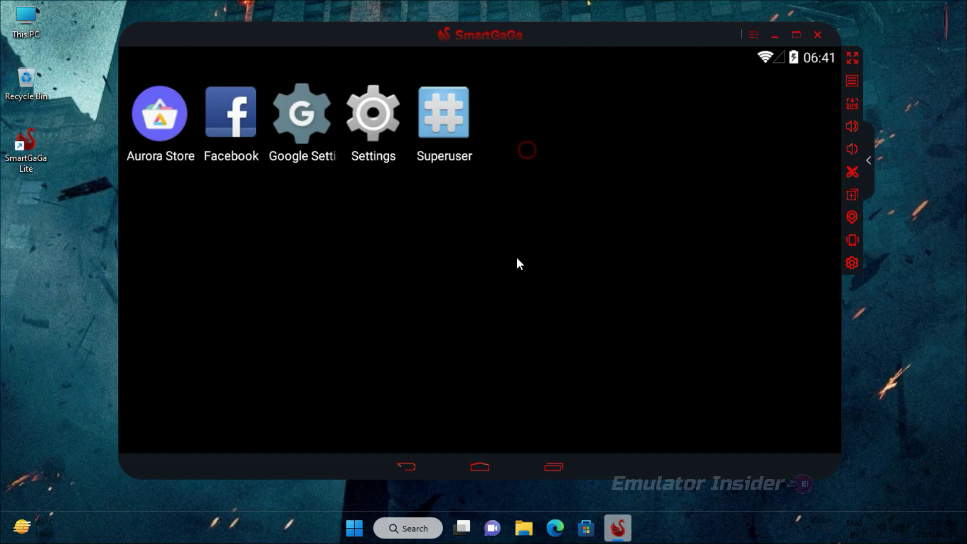
# Return the emulator to its home screen, switch to Google Chrome and search for "an1 free fire apk".
pyautogui.click(406, 469)
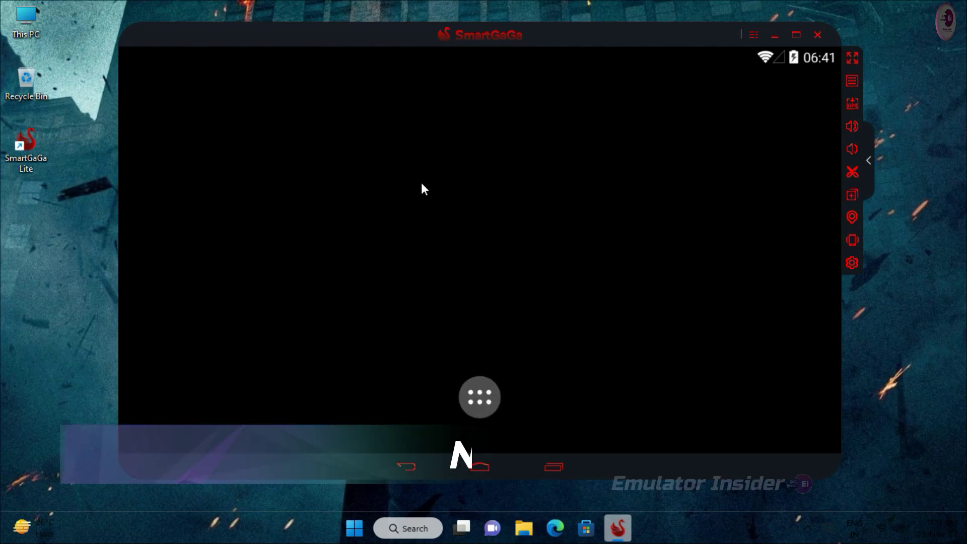
pyautogui.click(353, 528)
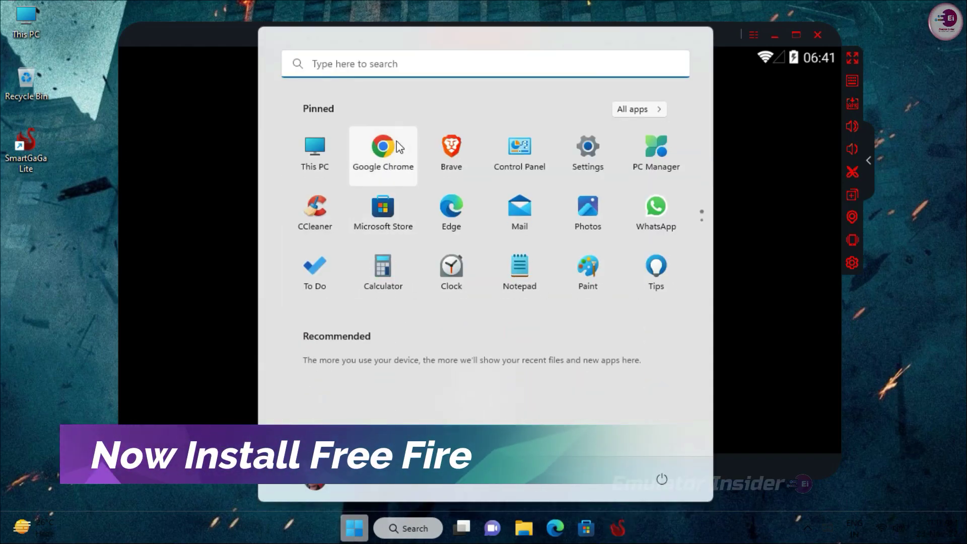
pyautogui.click(372, 164)
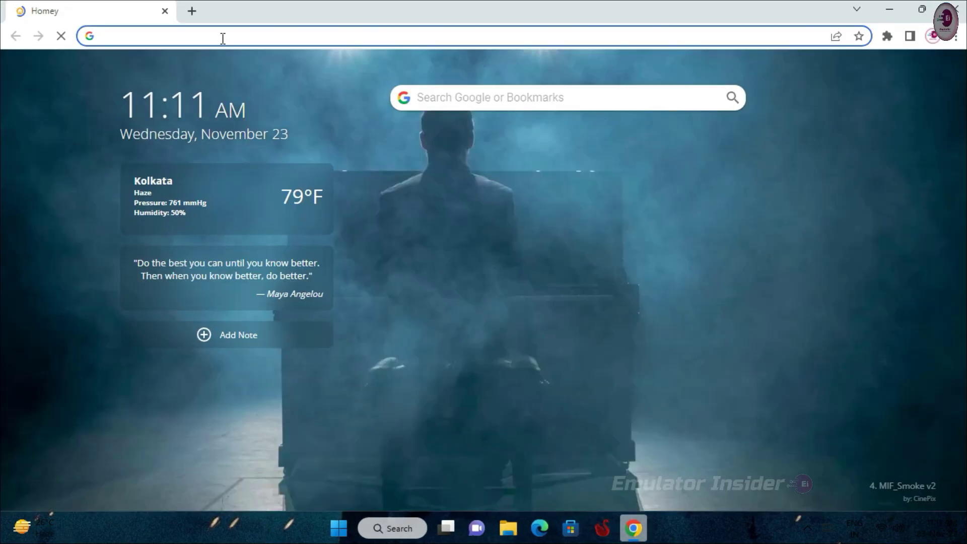
pyautogui.write('a')
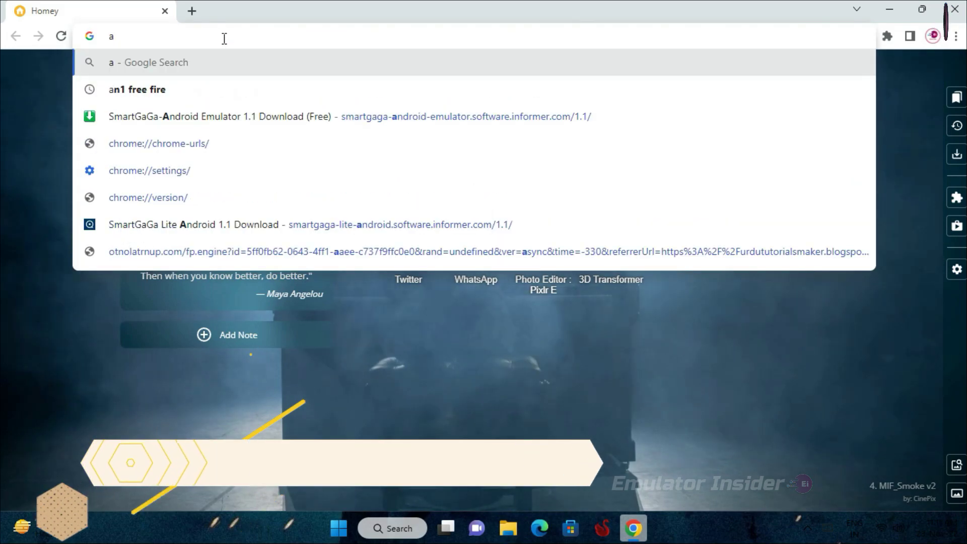
pyautogui.write('n1')
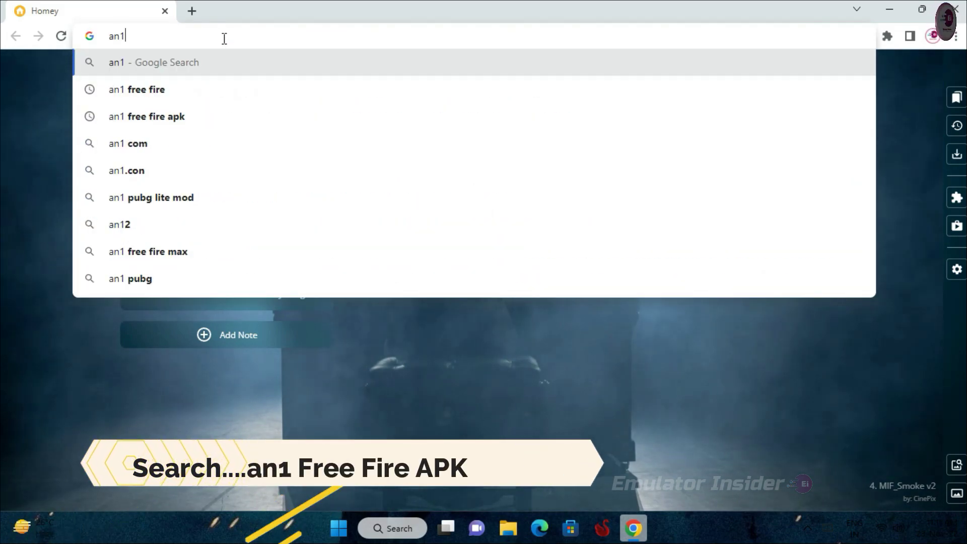
pyautogui.write(' free fire')
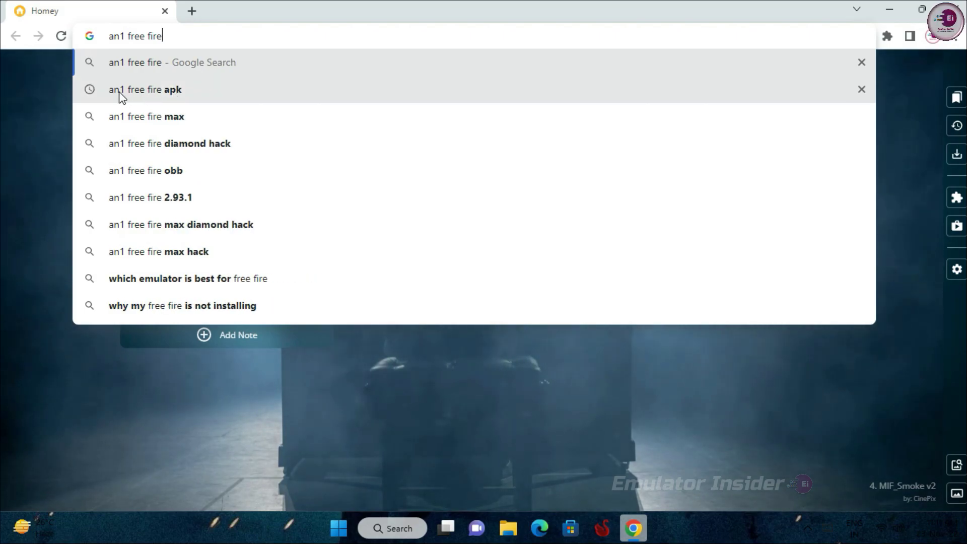
pyautogui.click(166, 89)
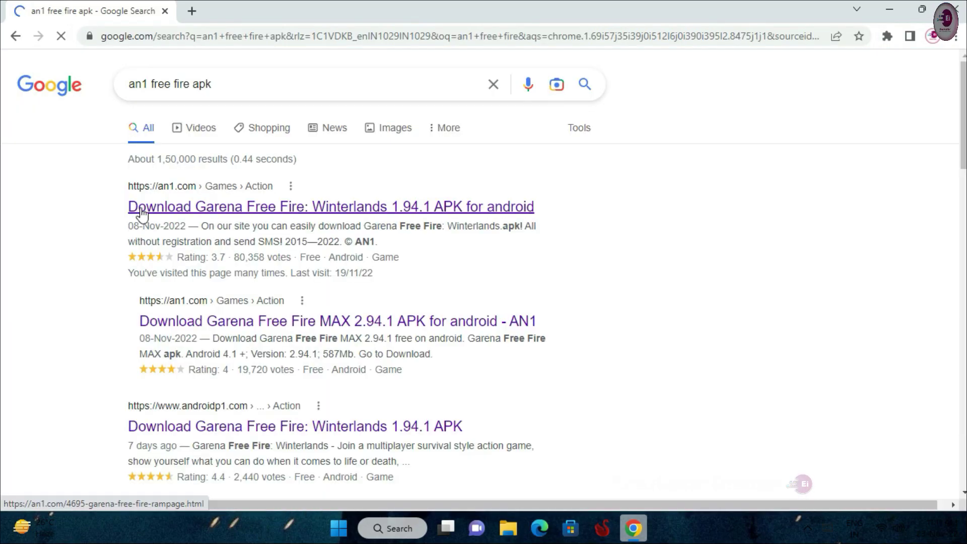
# Open the AN1 page for Garena Free Fire: Winterlands and download the 1.94.1 APK.
pyautogui.click(387, 213)
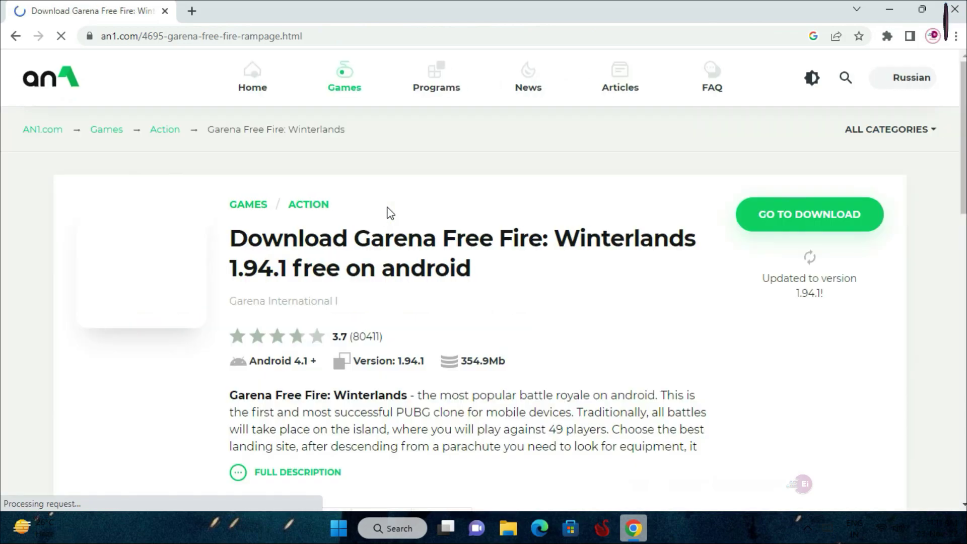
pyautogui.moveTo(233, 241); pyautogui.dragTo(482, 285)
pyautogui.click(546, 283)
pyautogui.scroll(-14, 544, 283)
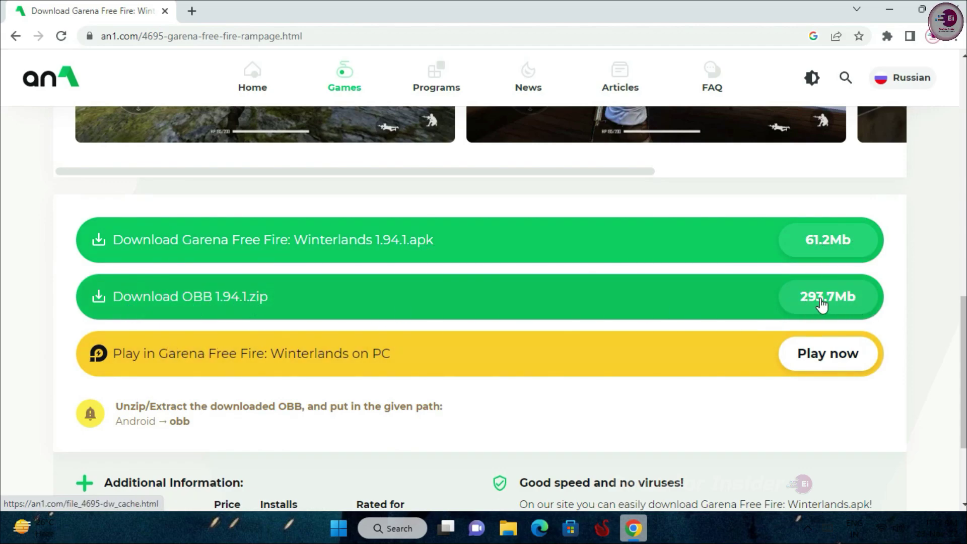
pyautogui.click(821, 245)
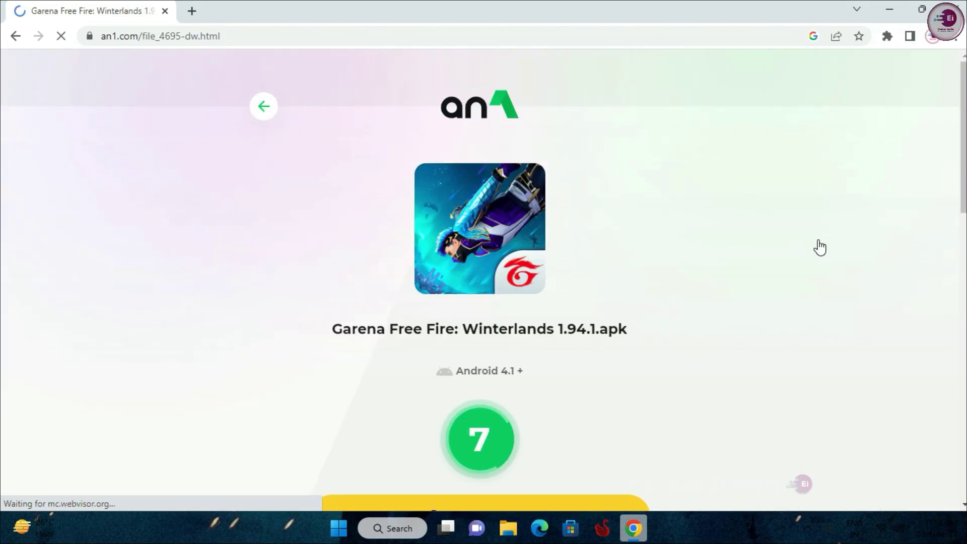
pyautogui.scroll(-1, 593, 385)
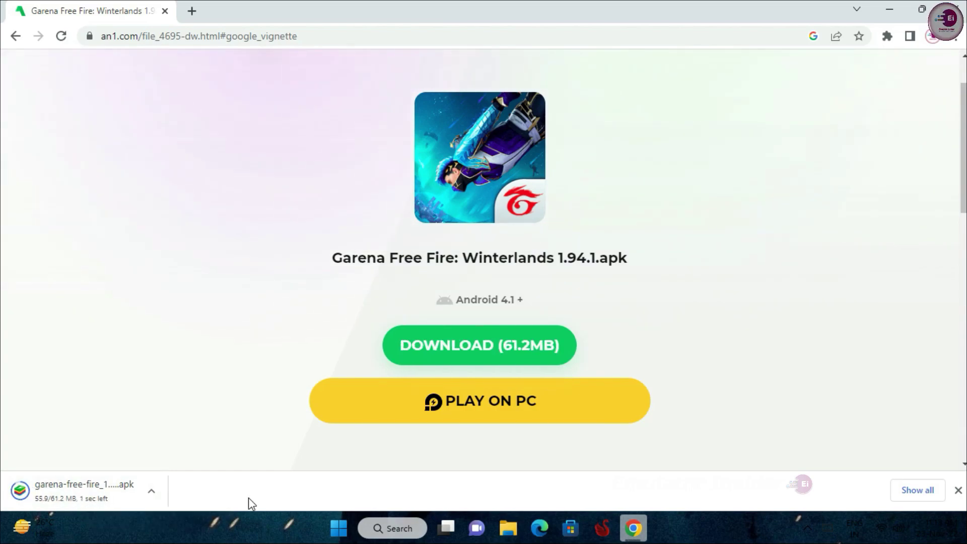
# Show the downloaded Free Fire APK in its folder, install it in SmartGaGa and close the folder window.
pyautogui.click(150, 492)
pyautogui.click(190, 439)
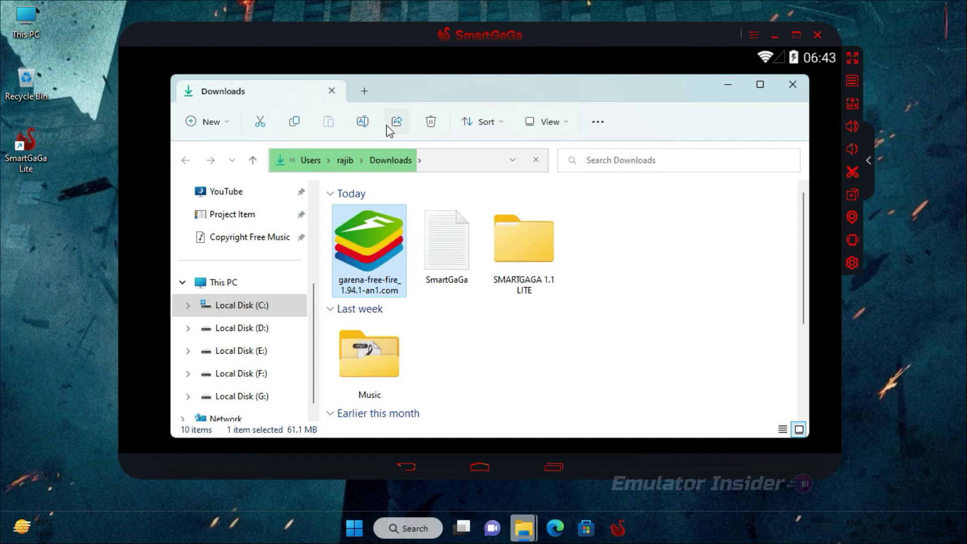
pyautogui.moveTo(489, 90); pyautogui.dragTo(759, 84)
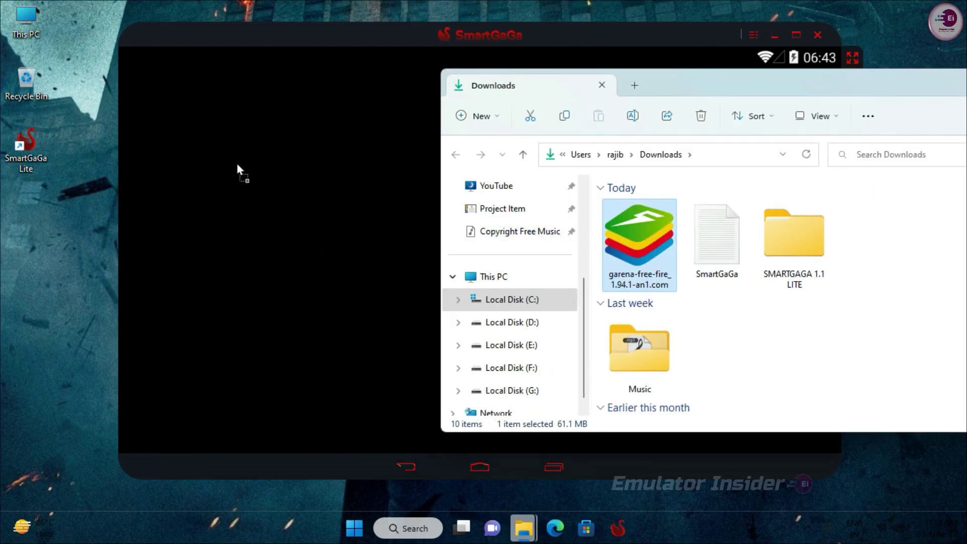
pyautogui.moveTo(294, 244); pyautogui.dragTo(294, 246)
pyautogui.moveTo(859, 87); pyautogui.dragTo(702, 94)
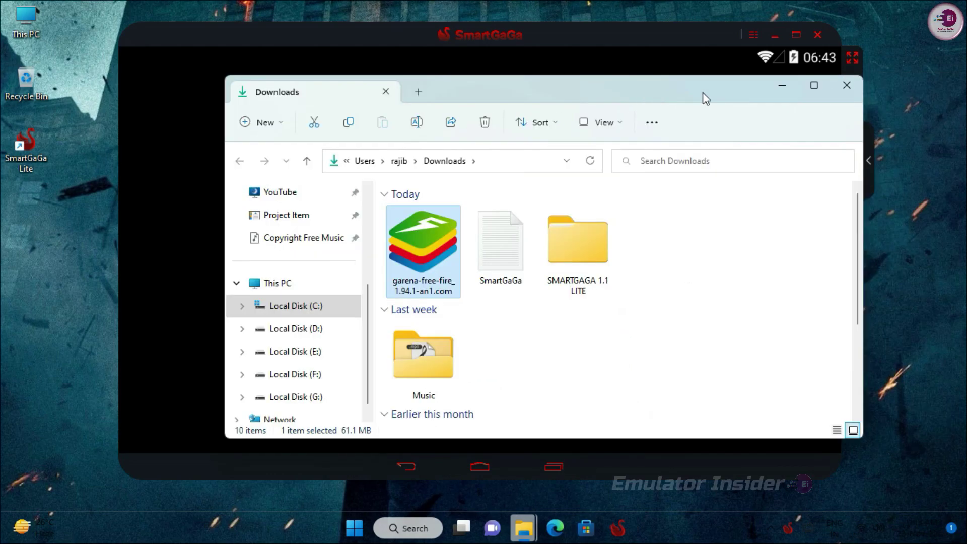
pyautogui.click(847, 86)
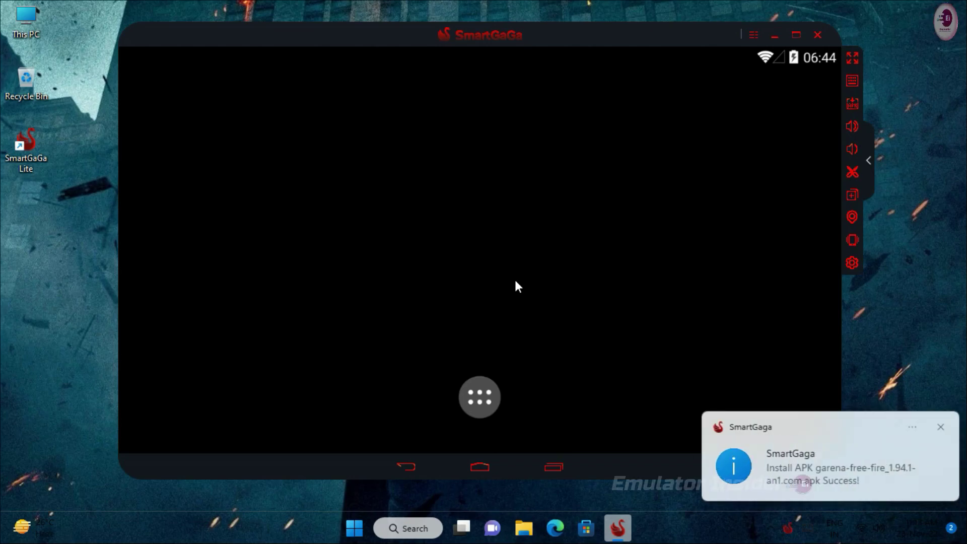
# Launch Free Fire with its key-mapping guide set not to pop up next time, and clear the game from the recent apps.
pyautogui.click(830, 477)
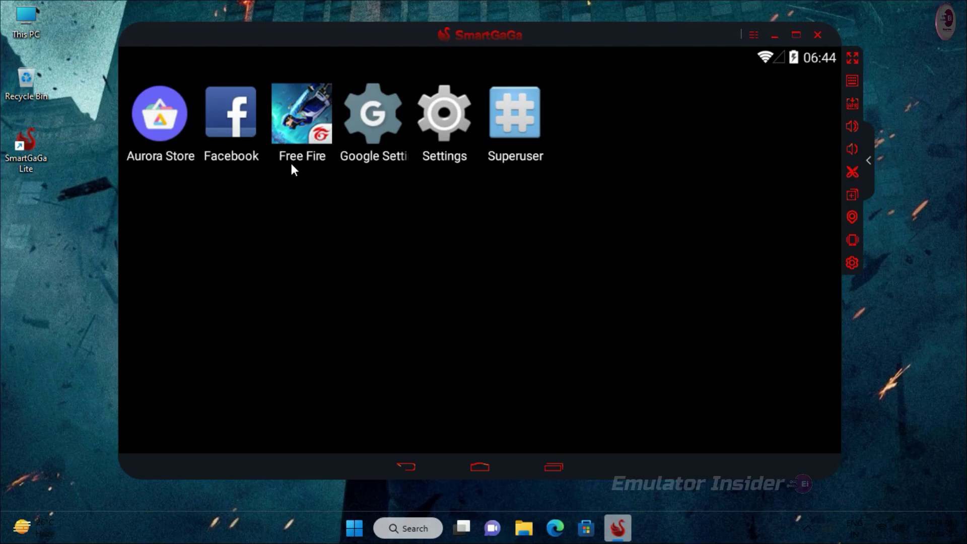
pyautogui.click(301, 119)
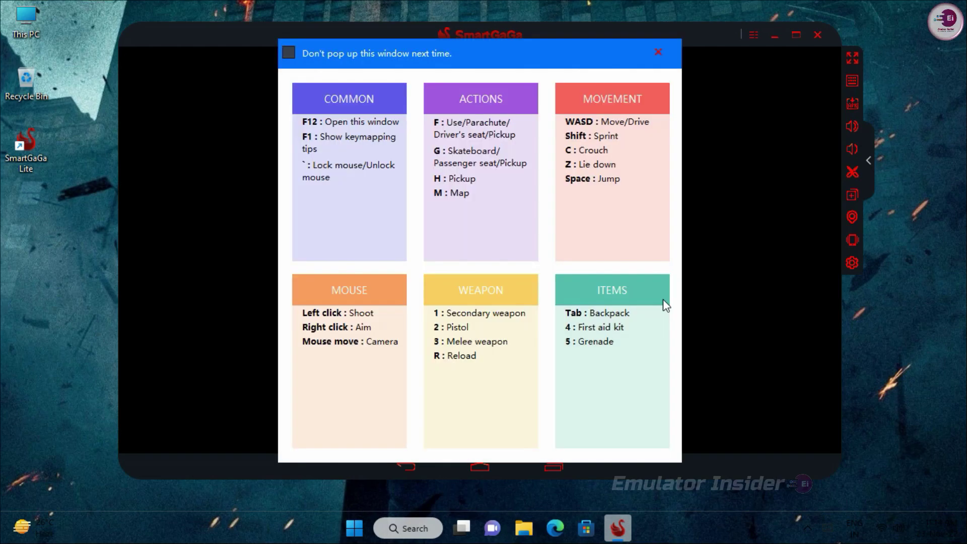
pyautogui.click(292, 55)
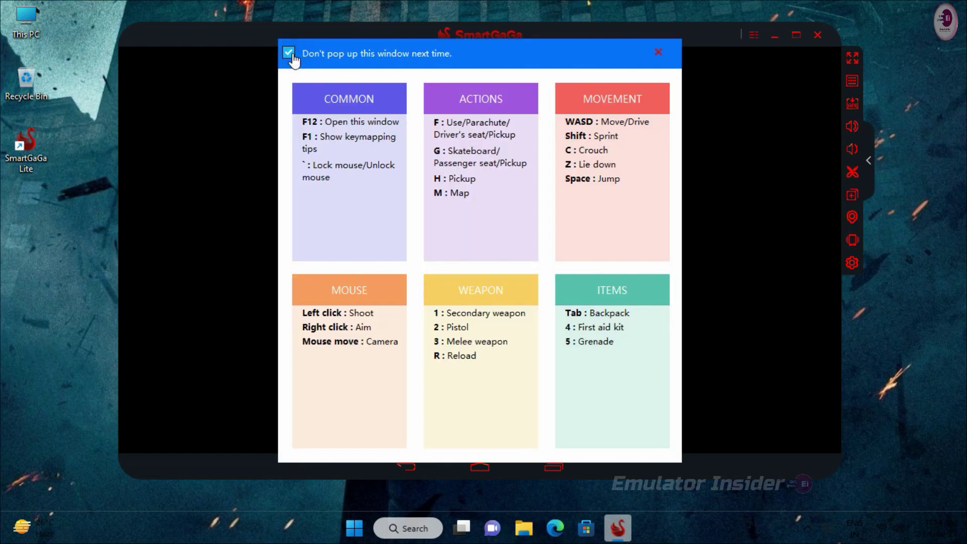
pyautogui.click(658, 52)
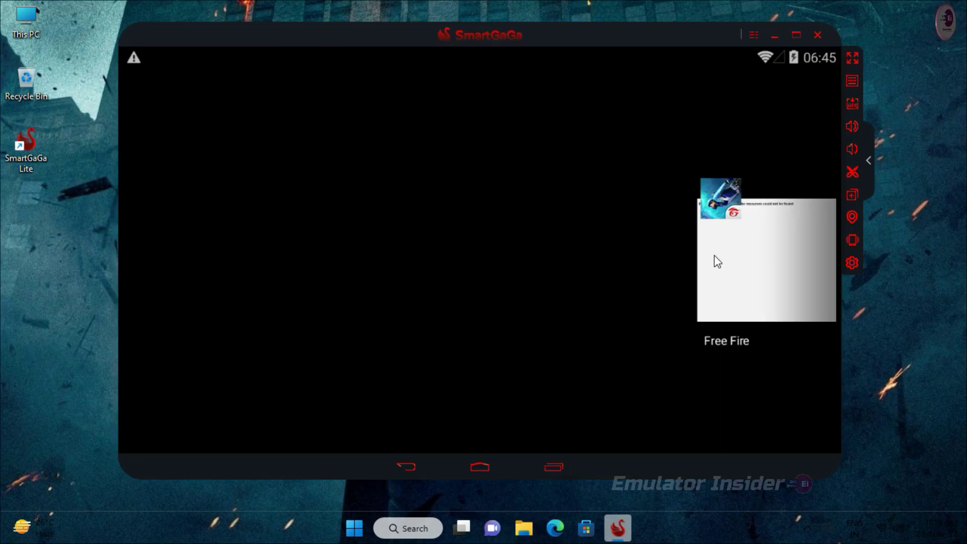
pyautogui.moveTo(745, 297); pyautogui.dragTo(718, 103)
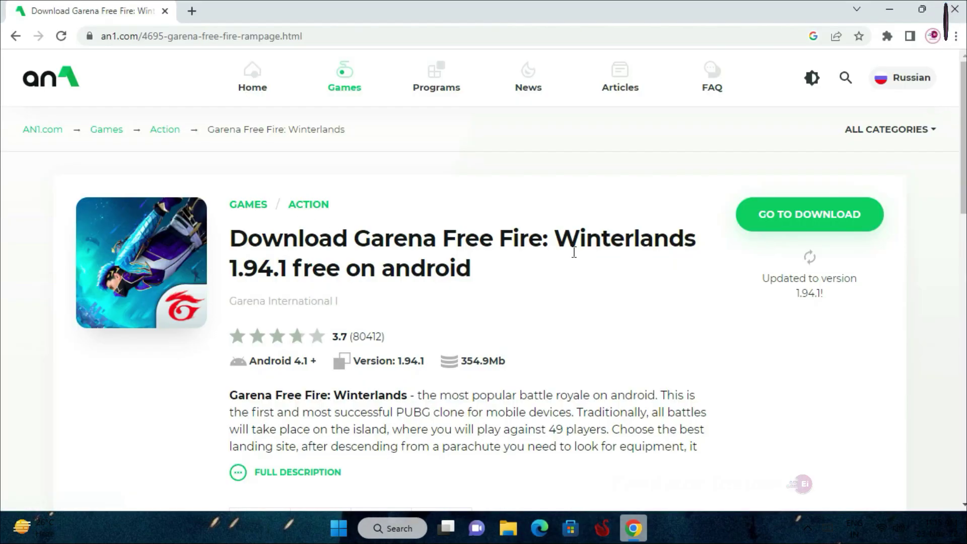
# Download the OBB 1.94.1.zip file from the Garena Free Fire: Winterlands page on AN1.
pyautogui.scroll(-15, 574, 252)
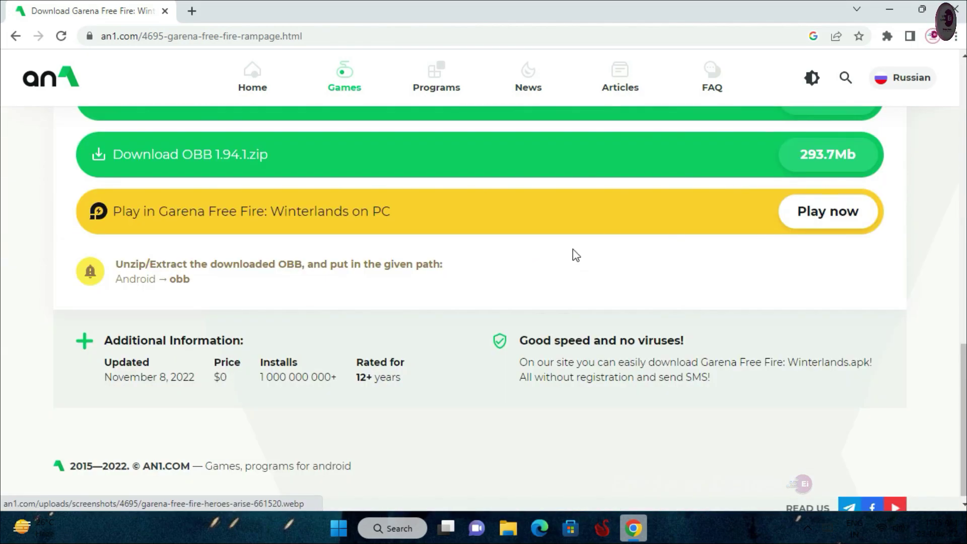
pyautogui.scroll(3, 573, 252)
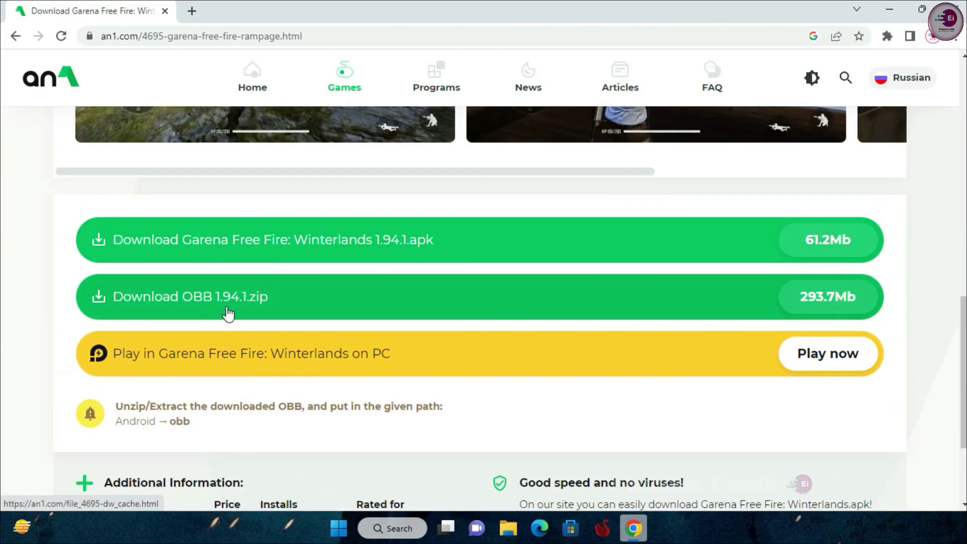
pyautogui.click(190, 307)
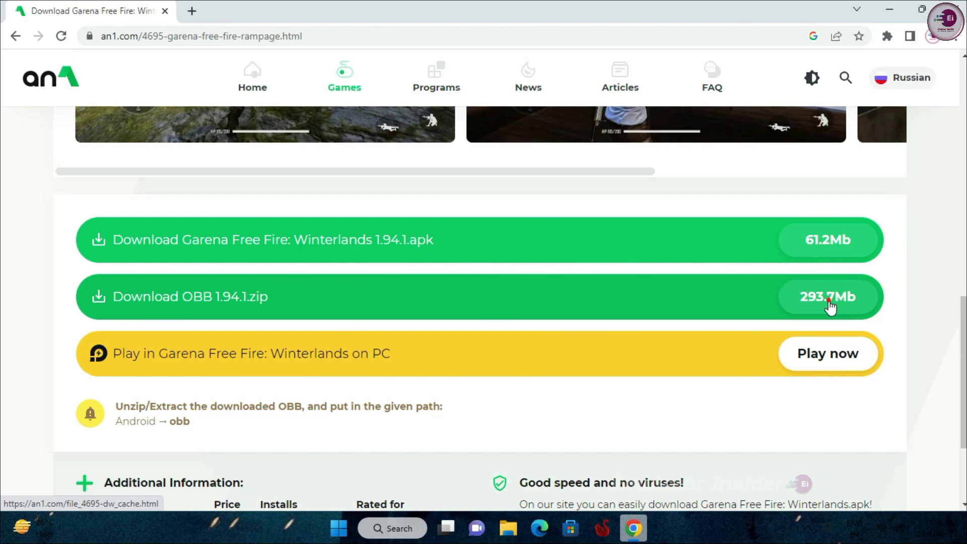
pyautogui.scroll(-1, 700, 301)
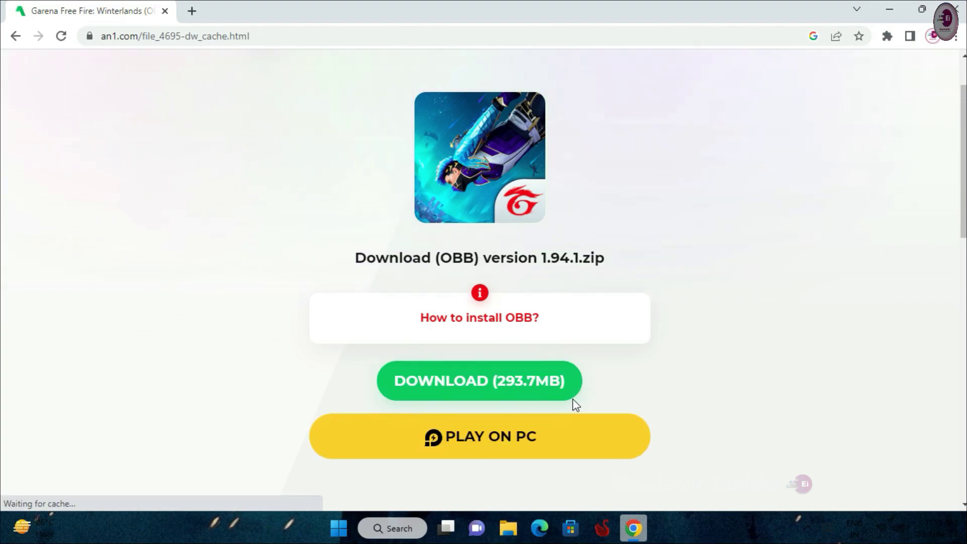
pyautogui.click(533, 390)
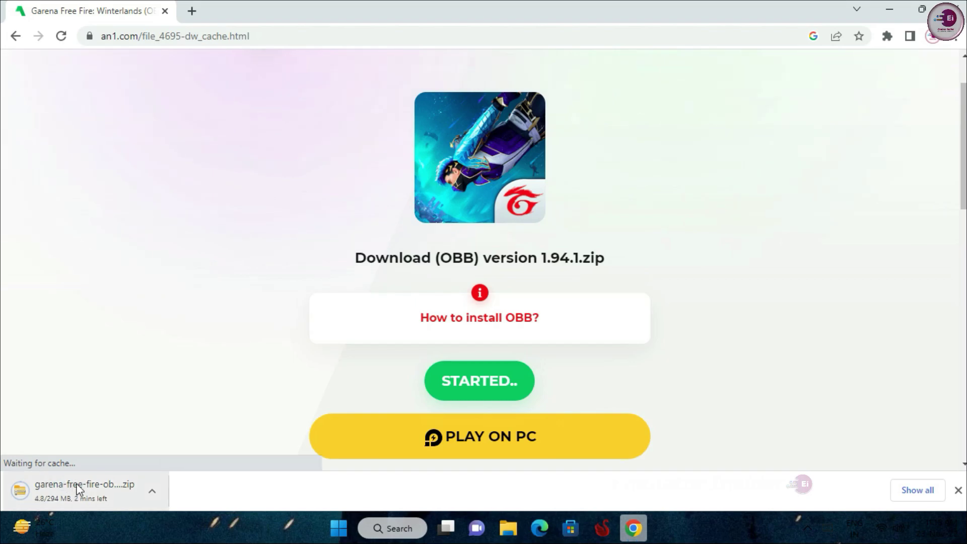
# Search for "es file explorer apk" in a new browser tab and open the Uptodown page for ES File Explorer.
pyautogui.click(192, 11)
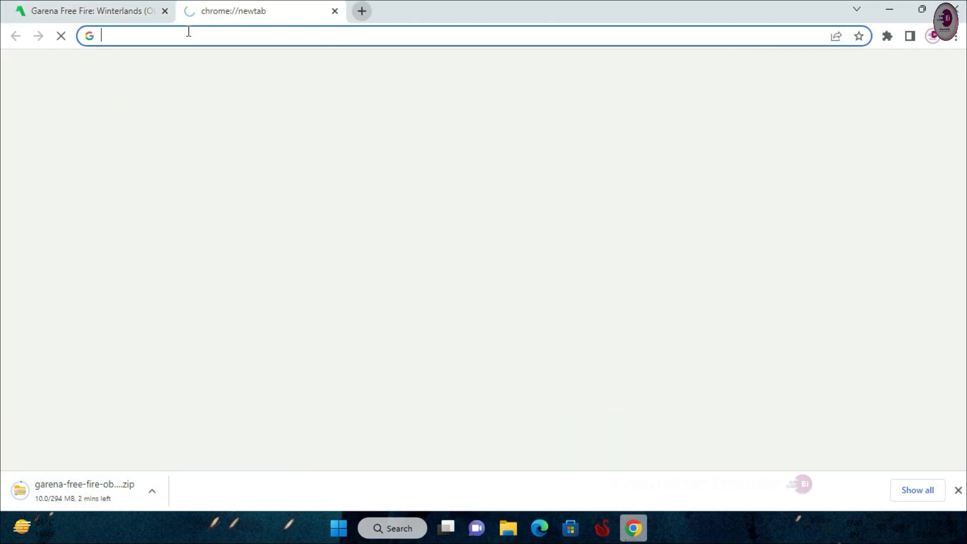
pyautogui.click(187, 34)
pyautogui.write('es file')
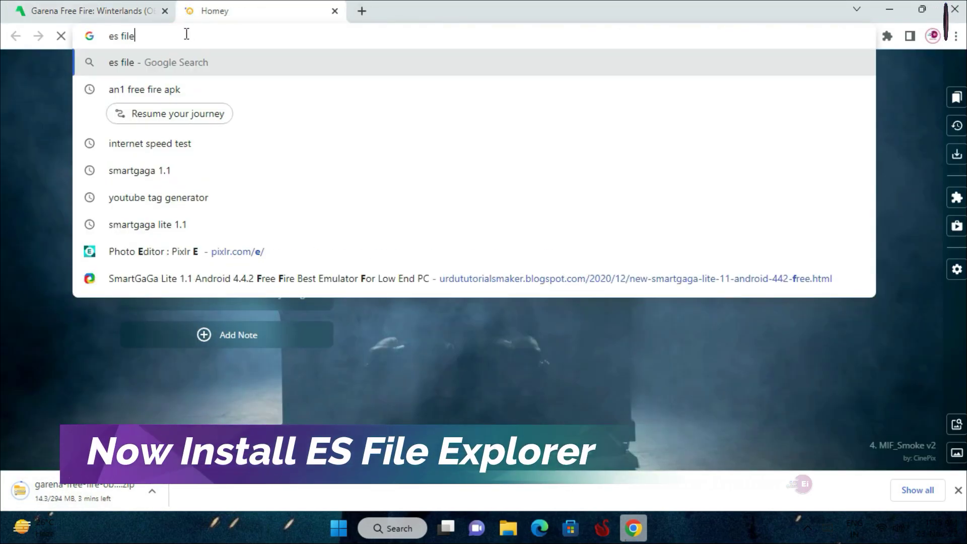
pyautogui.write(' explor')
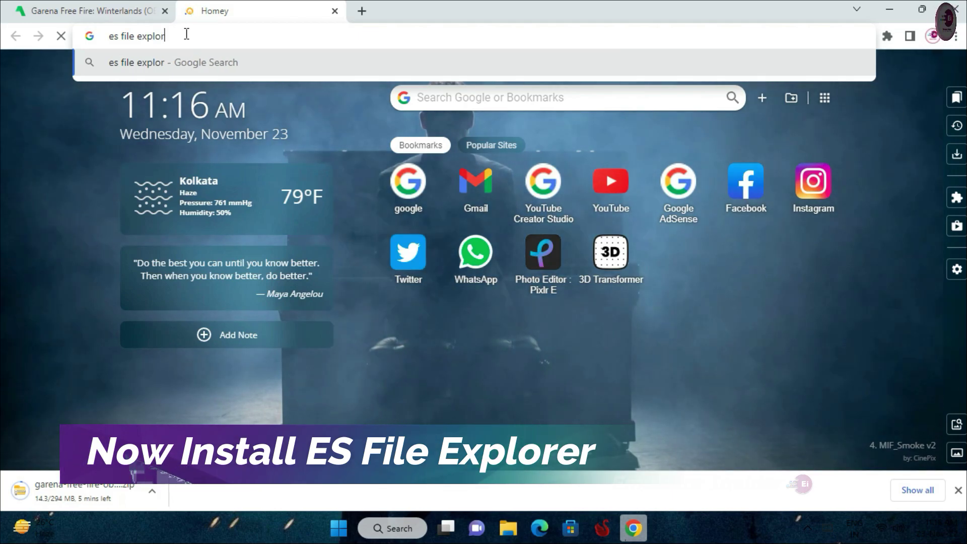
pyautogui.write('er apk')
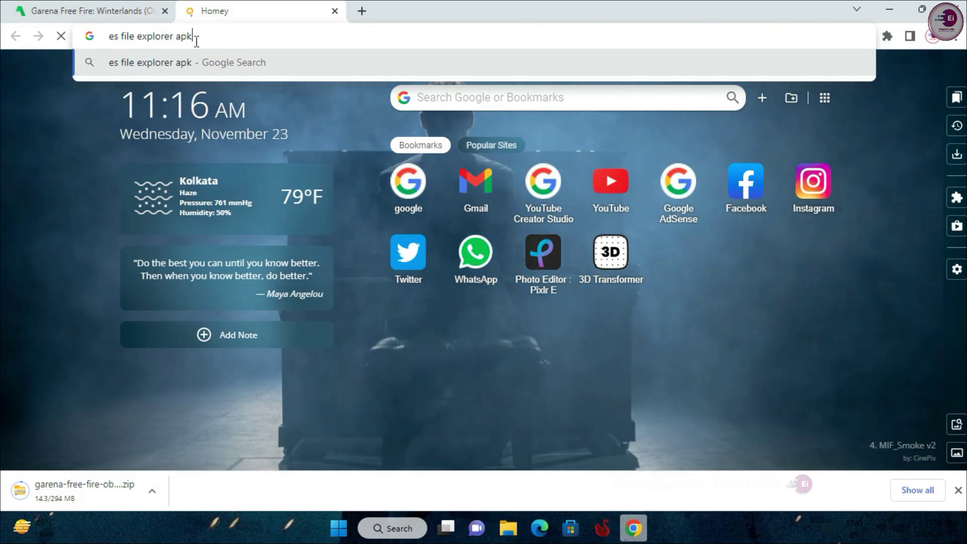
pyautogui.press('Return')
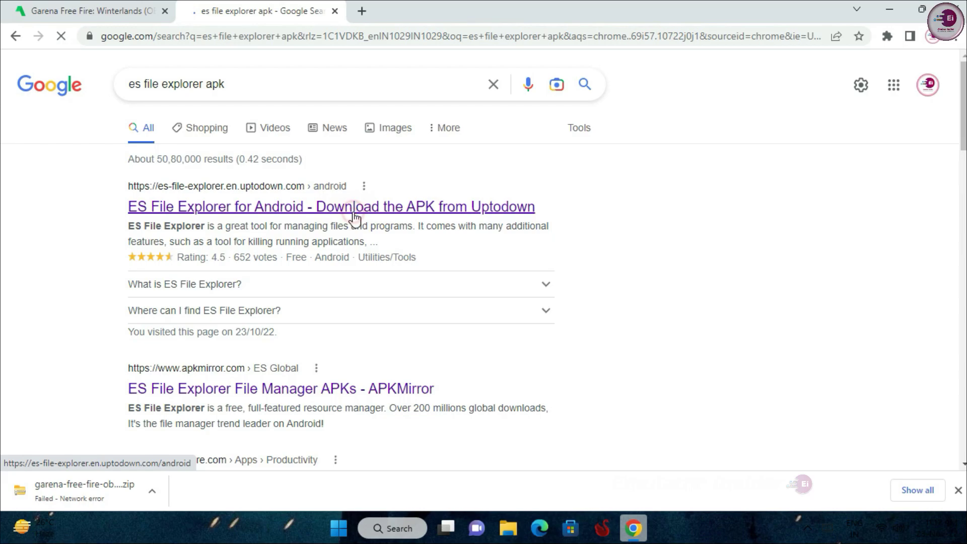
pyautogui.click(354, 216)
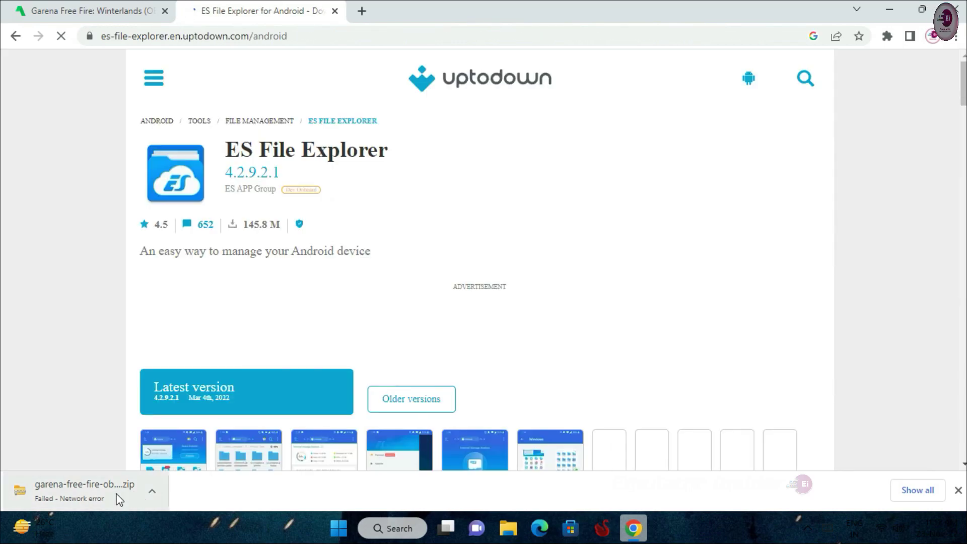
# Resume the interrupted Free Fire OBB download and download the latest ES File Explorer version, 4.2.9.2.1, from Uptodown.
pyautogui.click(151, 494)
pyautogui.click(169, 422)
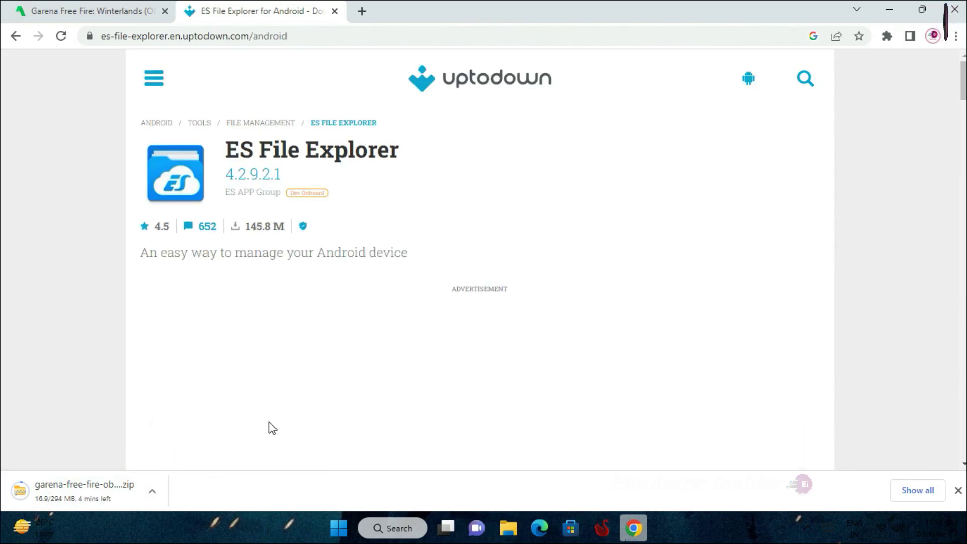
pyautogui.scroll(-5, 201, 226)
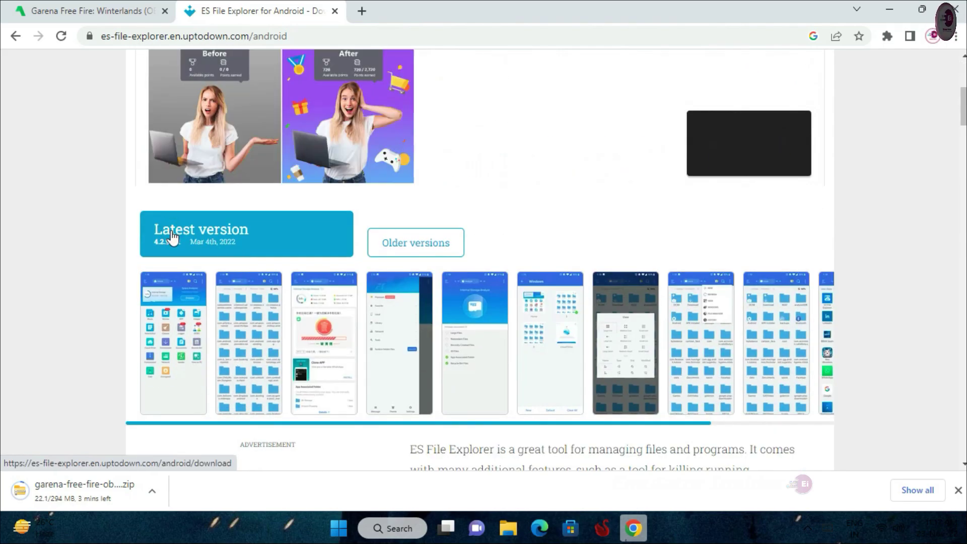
pyautogui.click(171, 231)
pyautogui.scroll(-3, 172, 334)
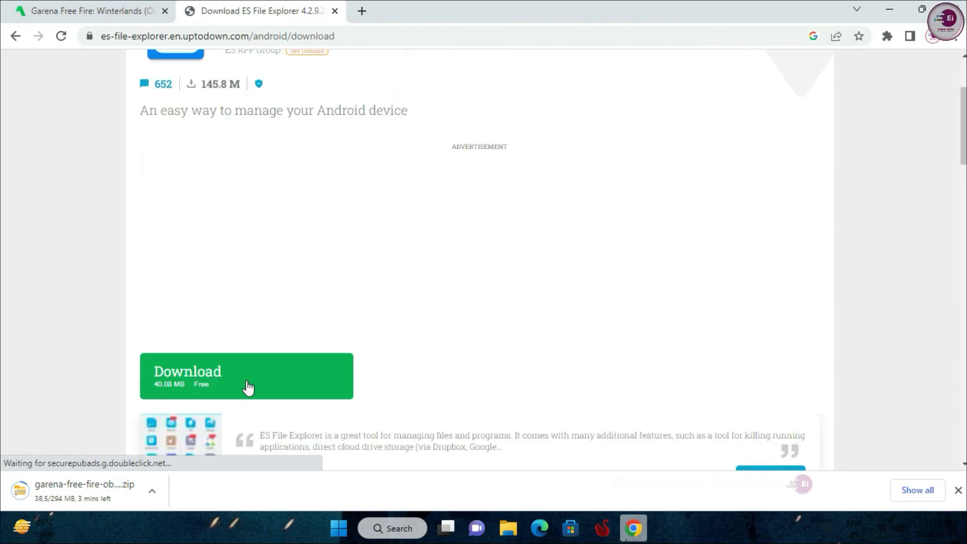
pyautogui.click(249, 385)
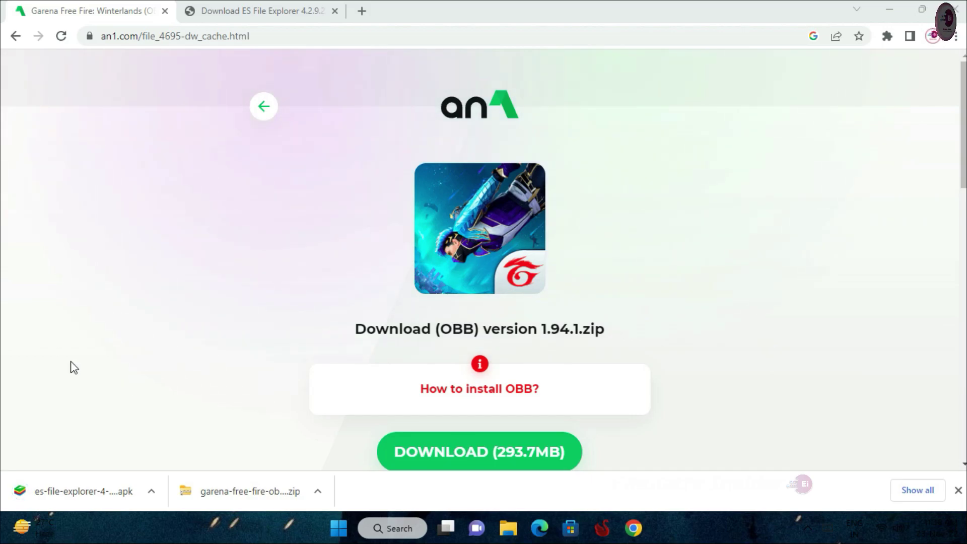
# Show the downloaded ES File Explorer APK in its folder, install it into SmartGaGa, and close the Downloads window.
pyautogui.click(151, 492)
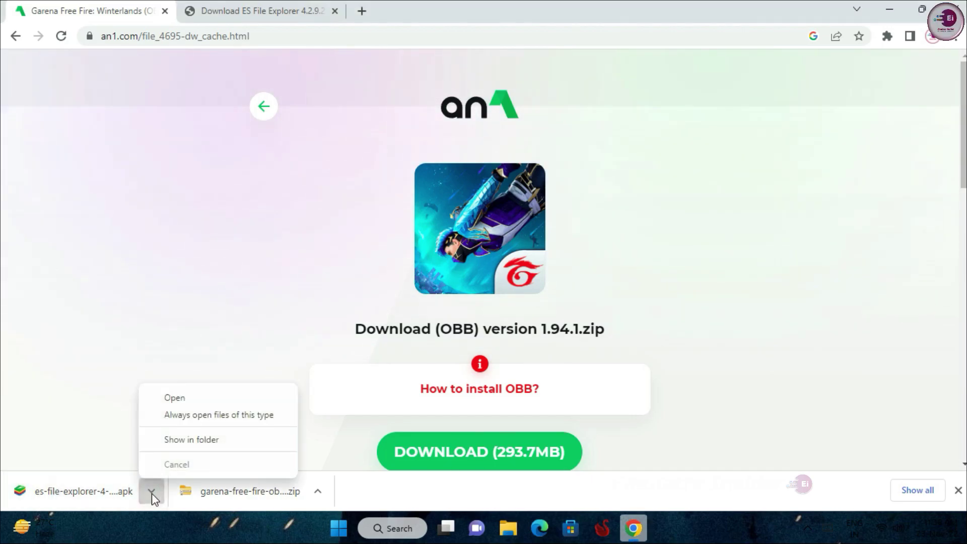
pyautogui.click(203, 444)
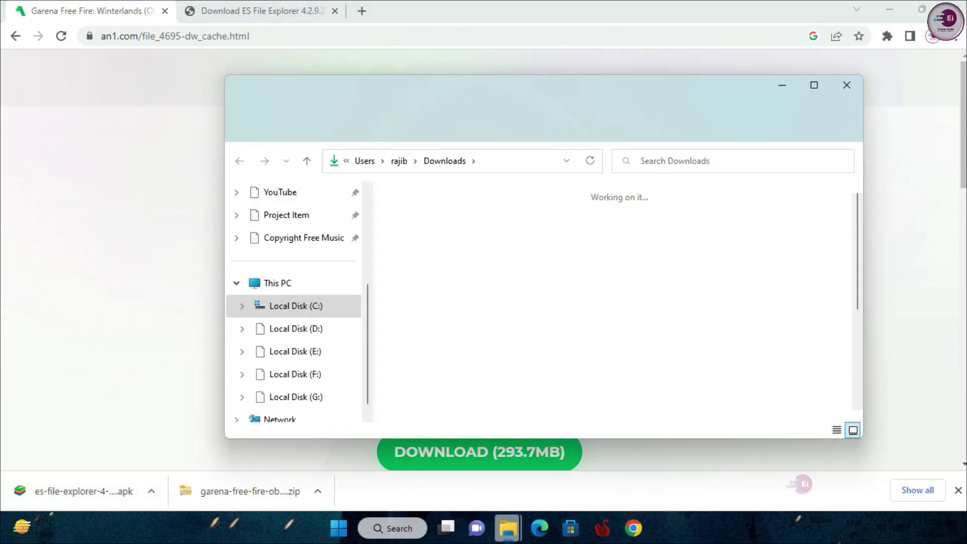
pyautogui.click(956, 22)
pyautogui.click(957, 19)
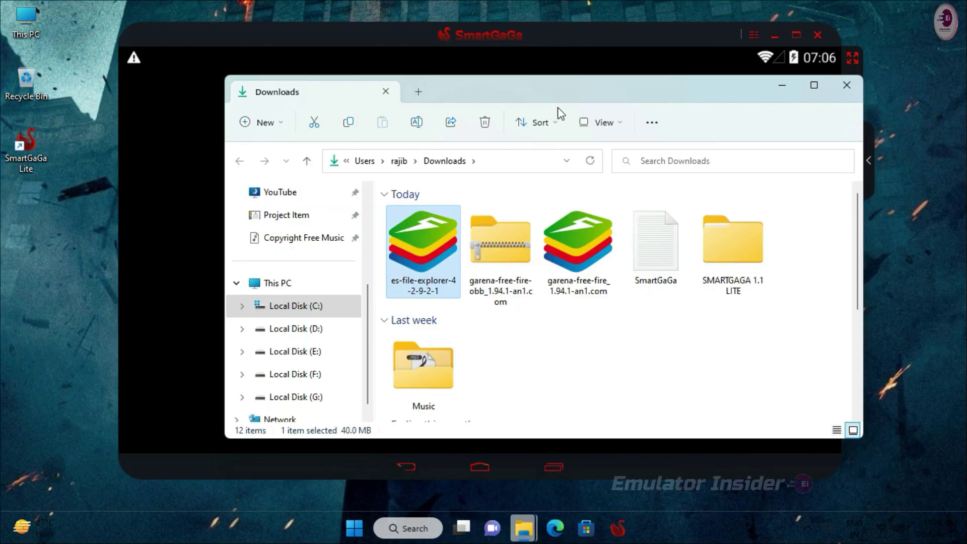
pyautogui.moveTo(492, 92); pyautogui.dragTo(731, 93)
pyautogui.moveTo(655, 252); pyautogui.dragTo(240, 255)
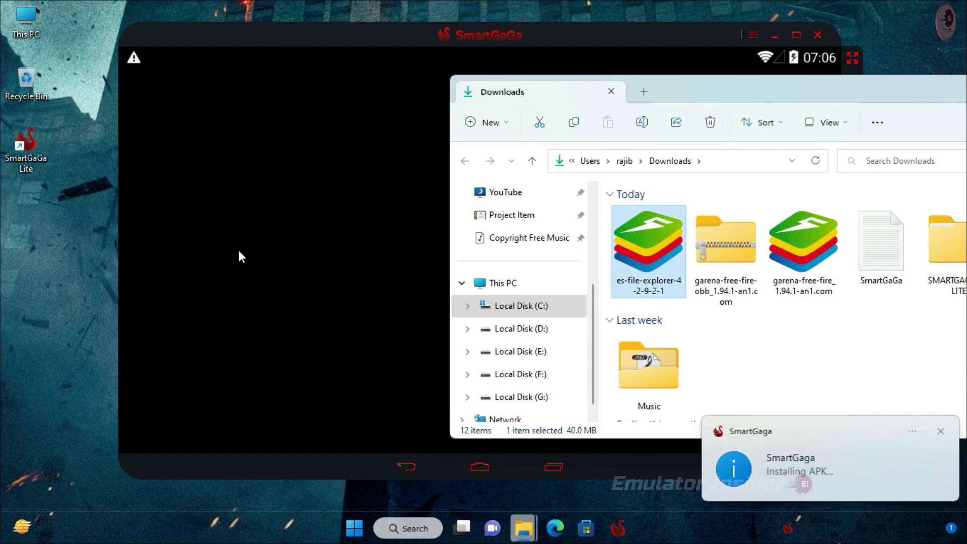
pyautogui.moveTo(789, 92); pyautogui.dragTo(701, 95)
pyautogui.click(918, 87)
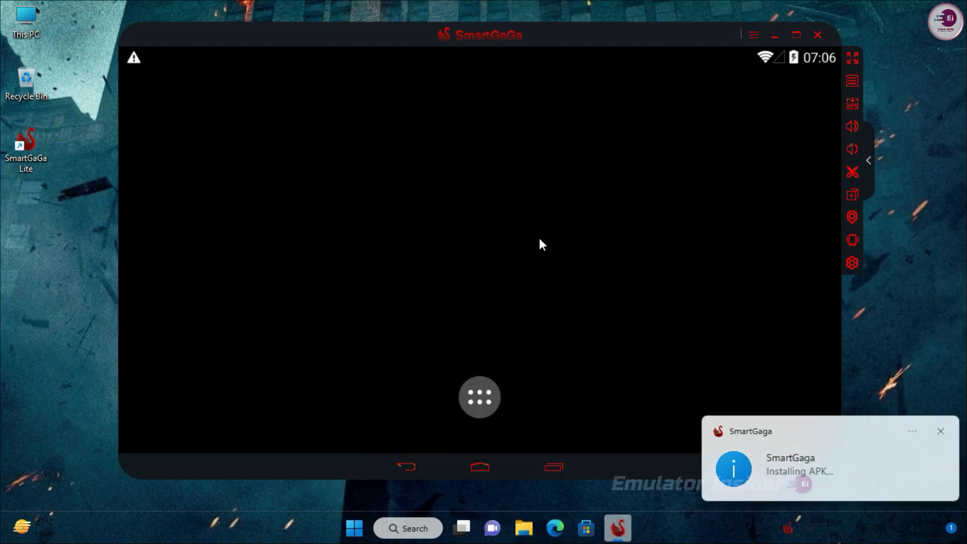
# Check the emulator's app list for ES File Explorer, dismiss the install notification, and return to the home screen.
pyautogui.click(482, 398)
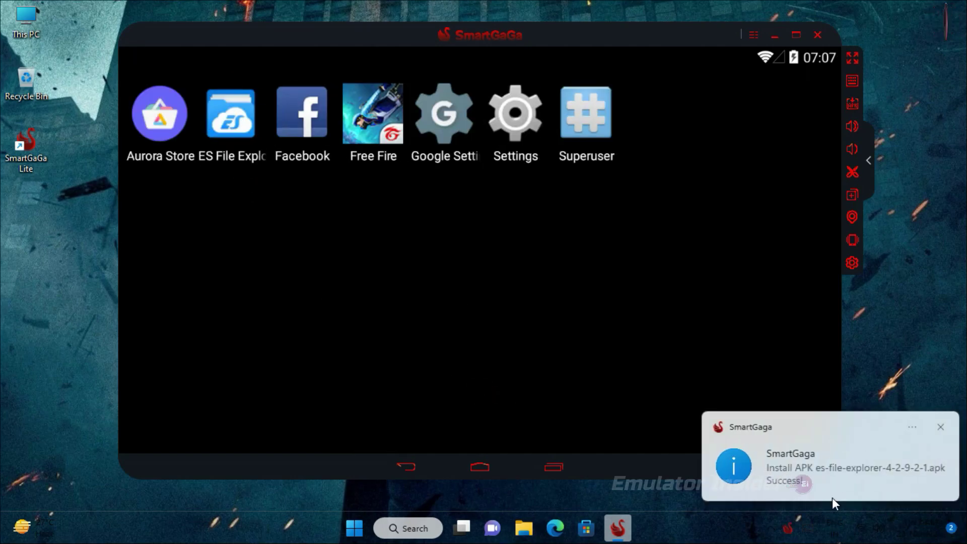
pyautogui.click(940, 427)
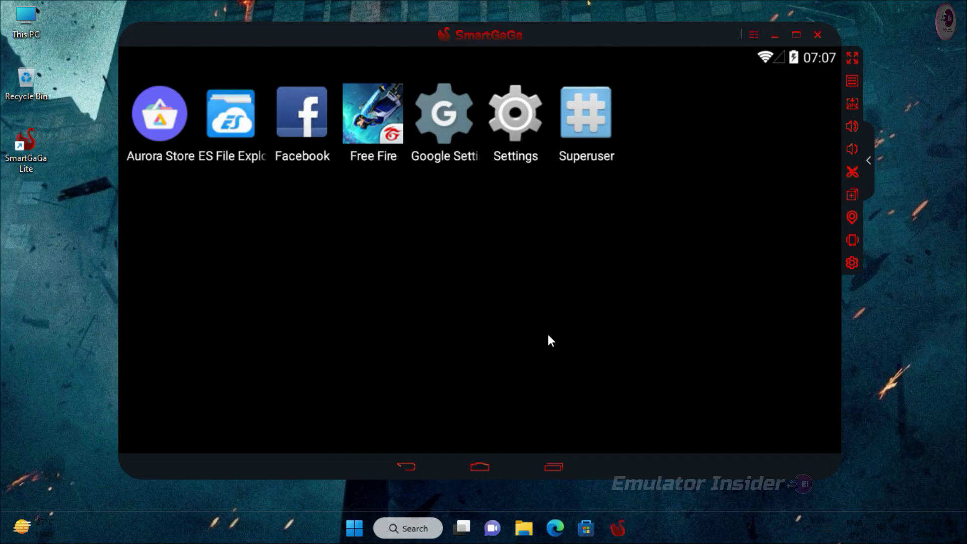
pyautogui.click(402, 471)
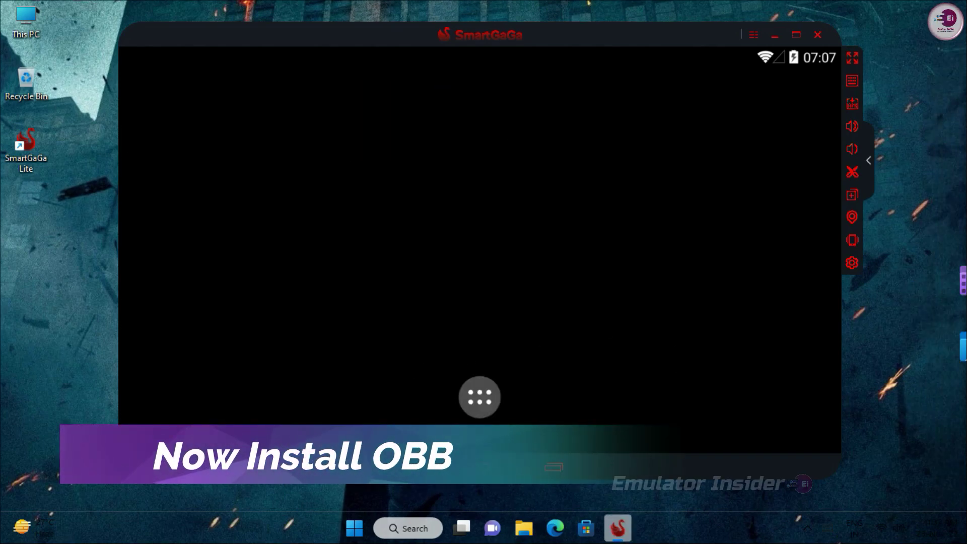
# Open the SmartGaGa Lite shortcut's file location and go to the sharefs folder inside ProjectTitan's Engine folder.
pyautogui.rightClick(39, 151)
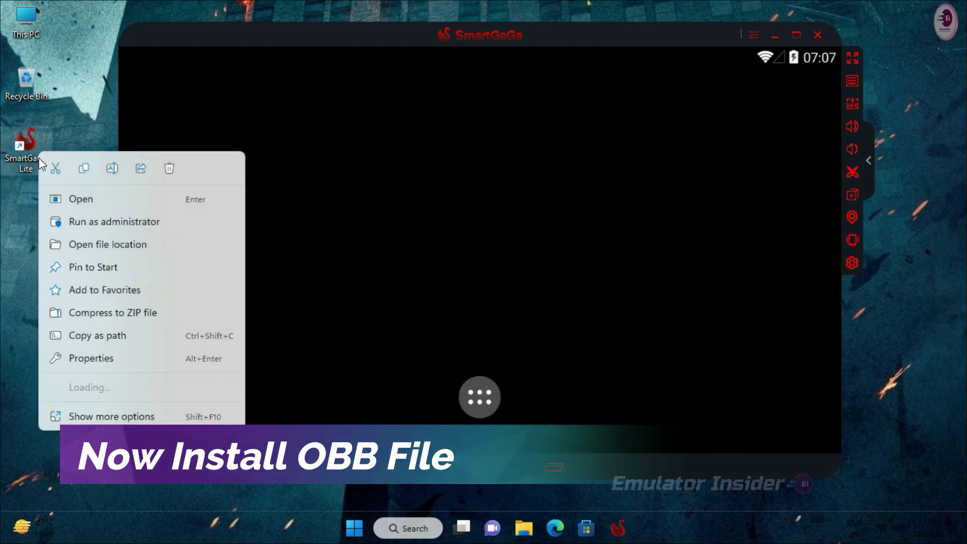
pyautogui.click(81, 246)
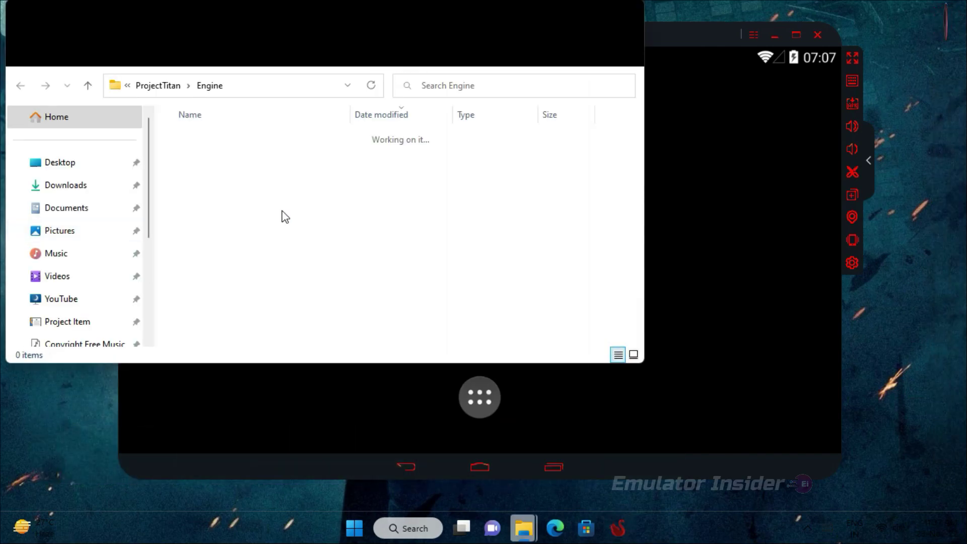
pyautogui.moveTo(234, 17); pyautogui.dragTo(300, 97)
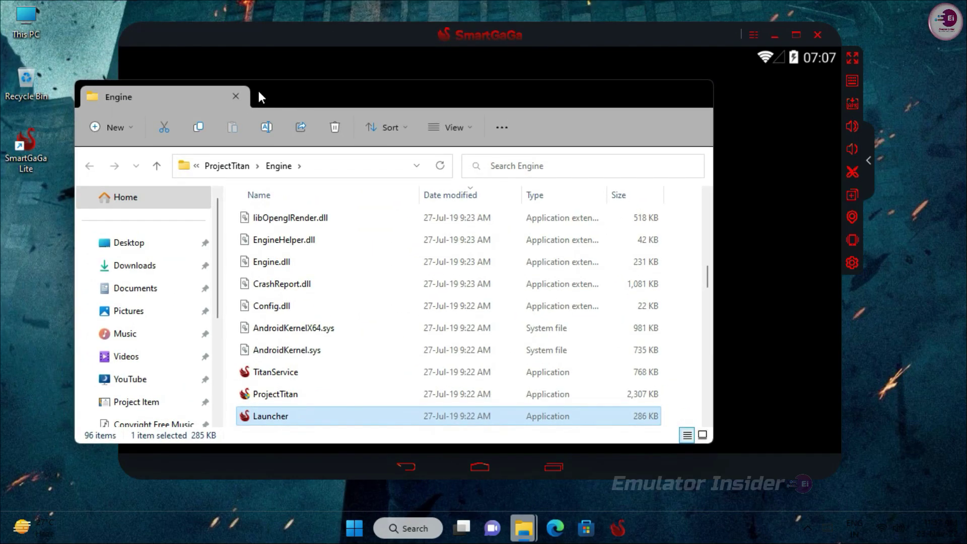
pyautogui.scroll(-1, 318, 344)
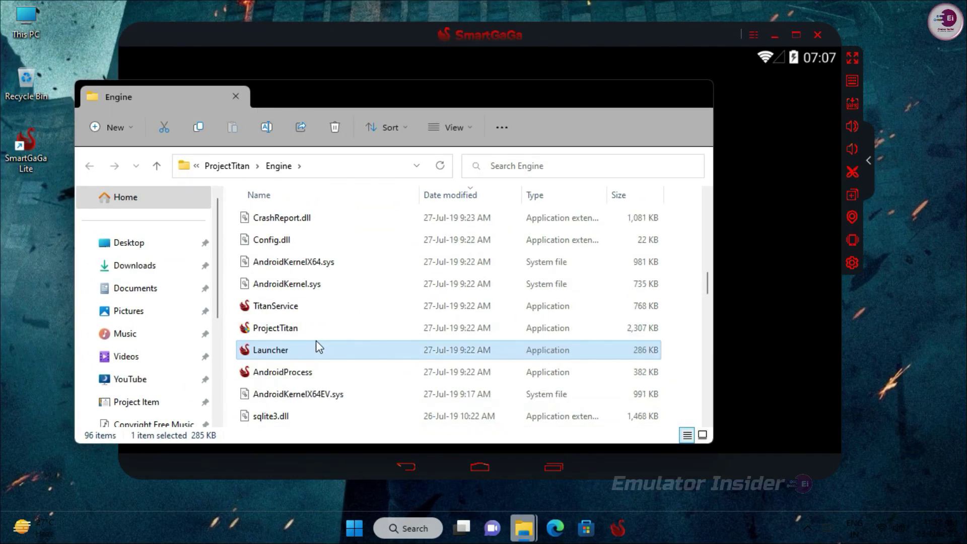
pyautogui.scroll(5, 320, 347)
pyautogui.click(272, 168)
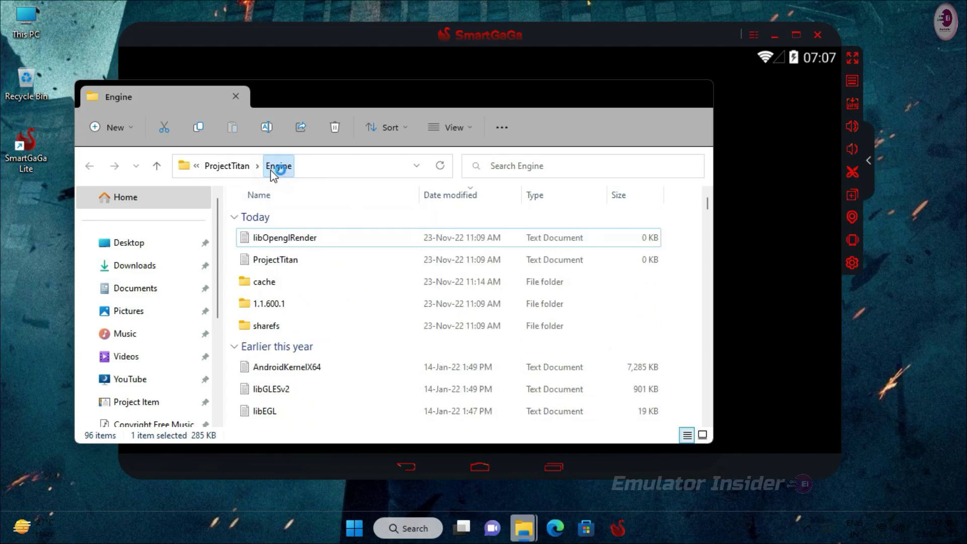
pyautogui.click(241, 168)
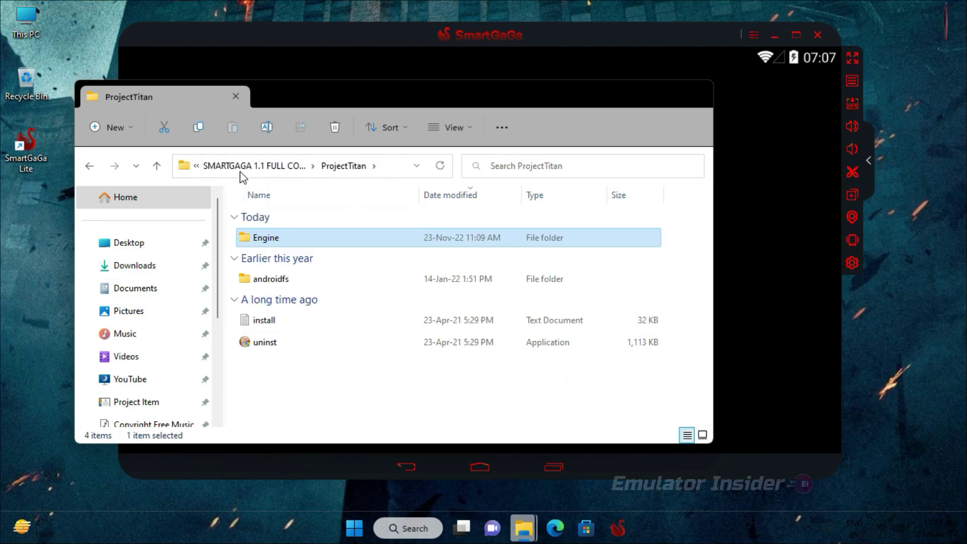
pyautogui.click(297, 243)
pyautogui.doubleClick(298, 243)
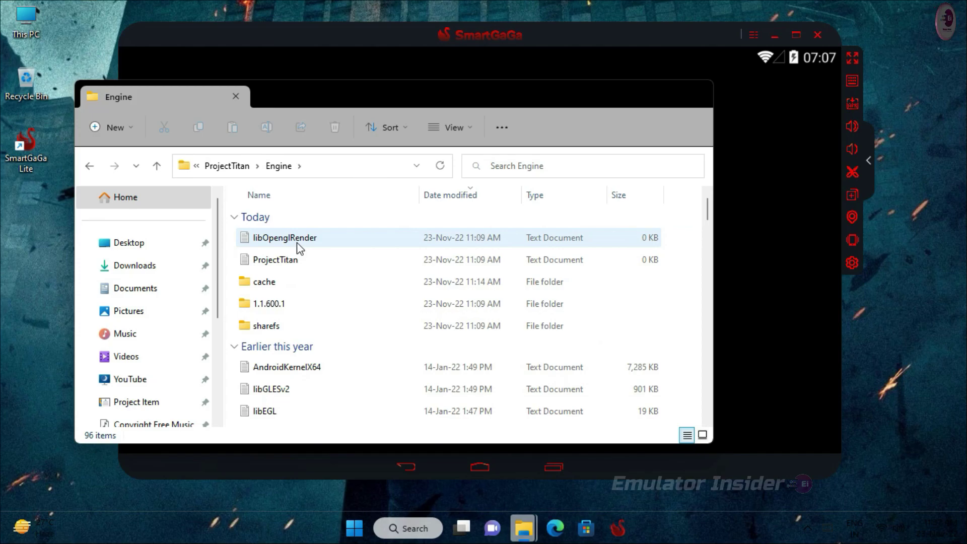
pyautogui.click(279, 327)
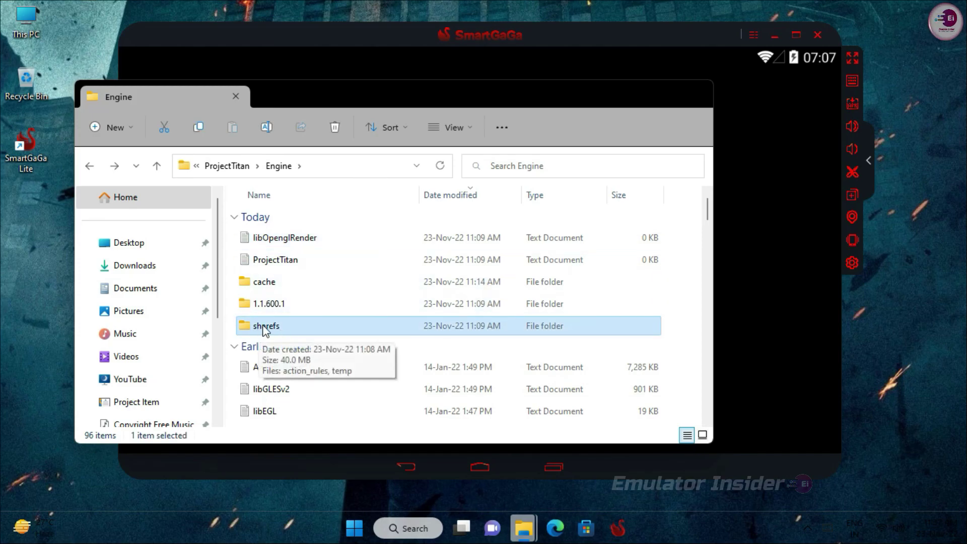
pyautogui.doubleClick(296, 328)
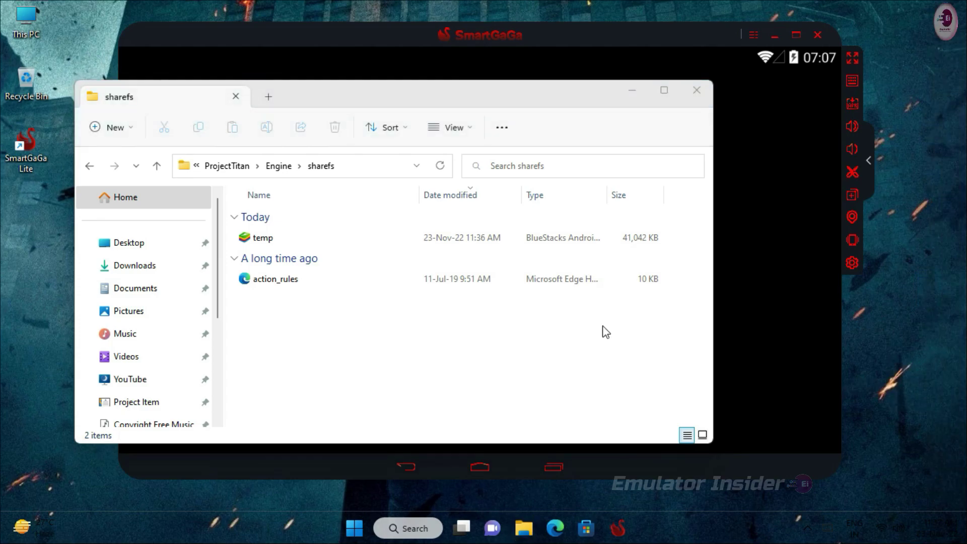
# Open Downloads in a second window beside sharefs and extract the garena-free-fire-obb_1.94.1-an1.com archive into its own folder with WinRAR.
pyautogui.press('super+e')
pyautogui.moveTo(312, 110); pyautogui.dragTo(582, 104)
pyautogui.click(566, 275)
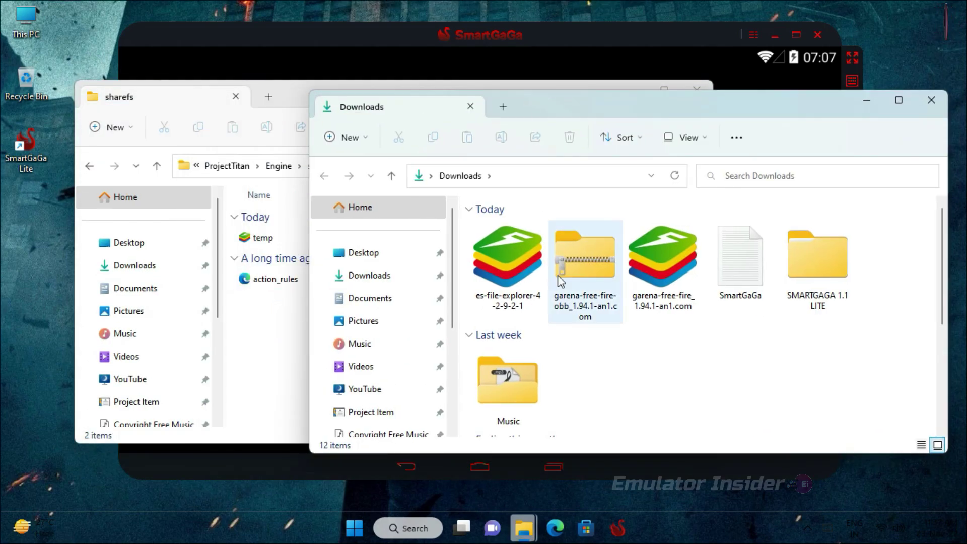
pyautogui.rightClick(575, 255)
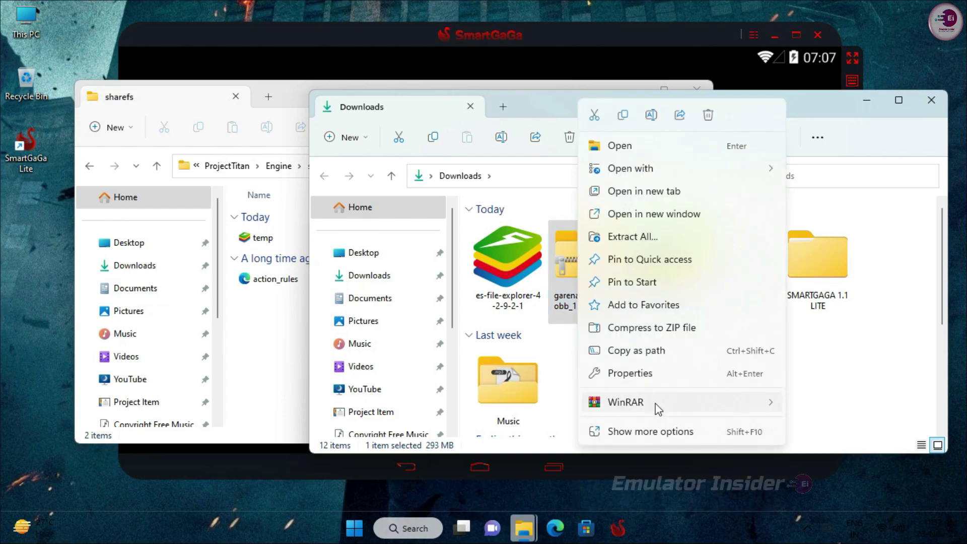
pyautogui.moveTo(658, 403)
pyautogui.click(411, 426)
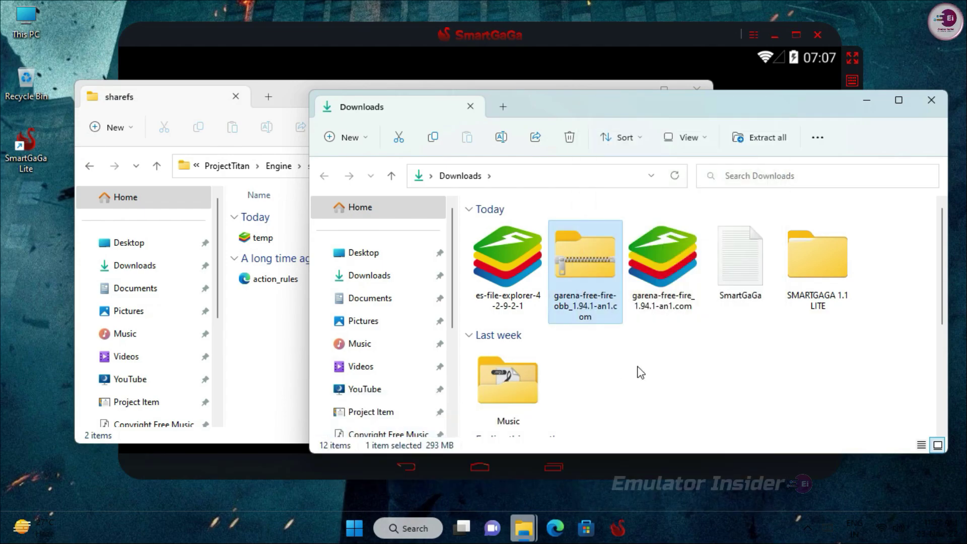
pyautogui.click(543, 421)
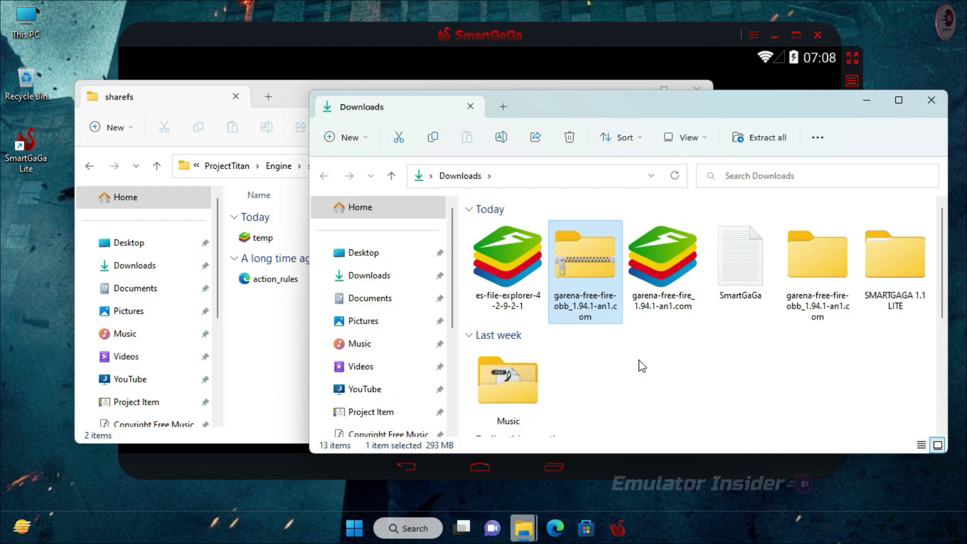
# Move the com.dts.freefireth folder from the extracted OBB folder into sharefs and close both folder windows.
pyautogui.click(818, 305)
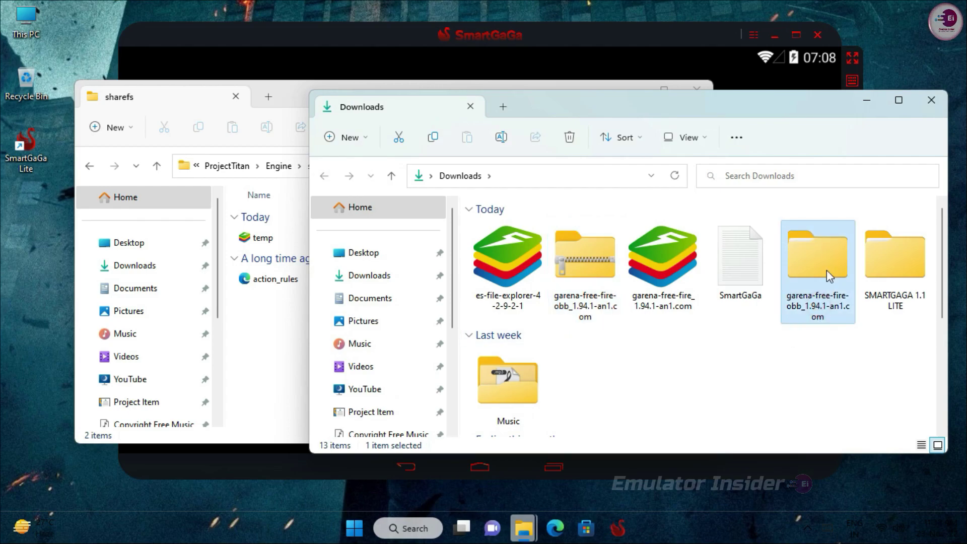
pyautogui.moveTo(821, 276); pyautogui.dragTo(839, 306)
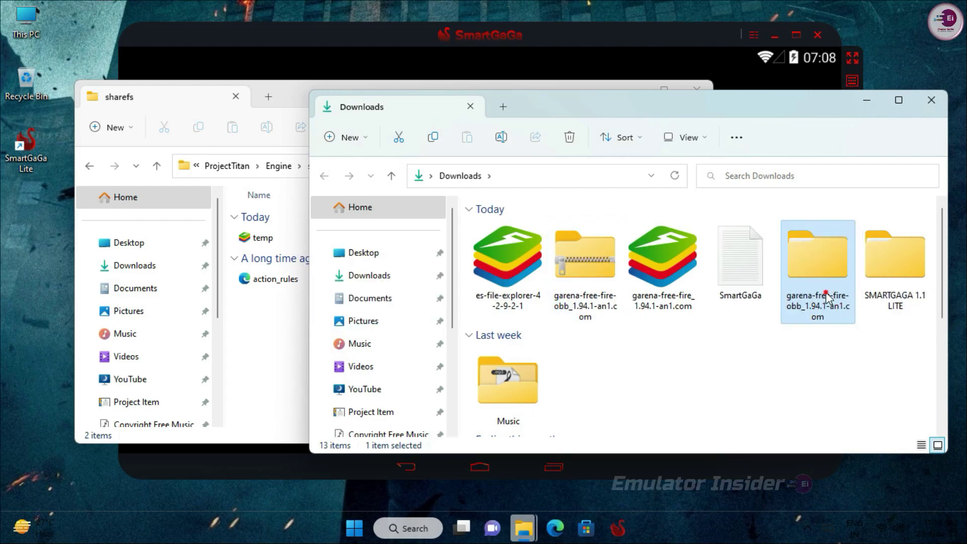
pyautogui.doubleClick(822, 290)
pyautogui.moveTo(585, 288); pyautogui.dragTo(250, 319)
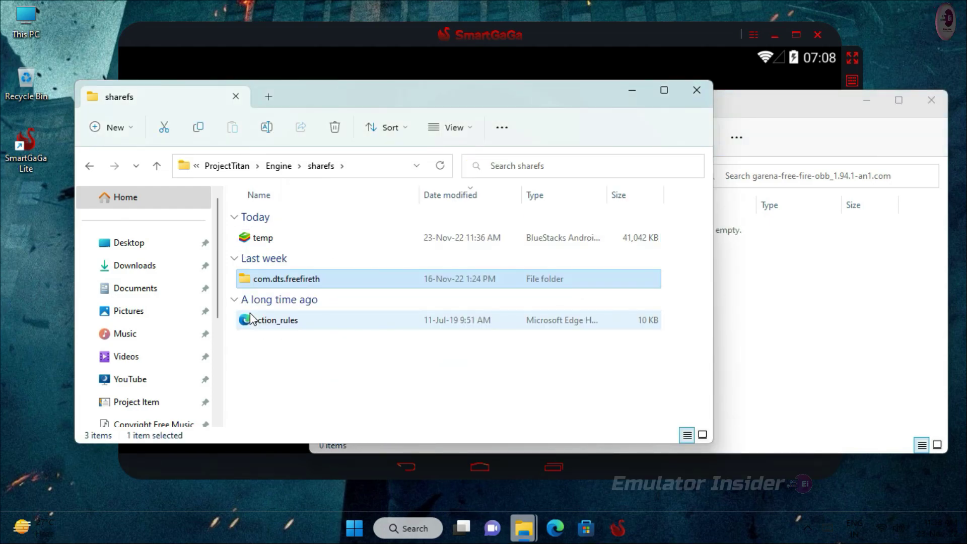
pyautogui.click(789, 122)
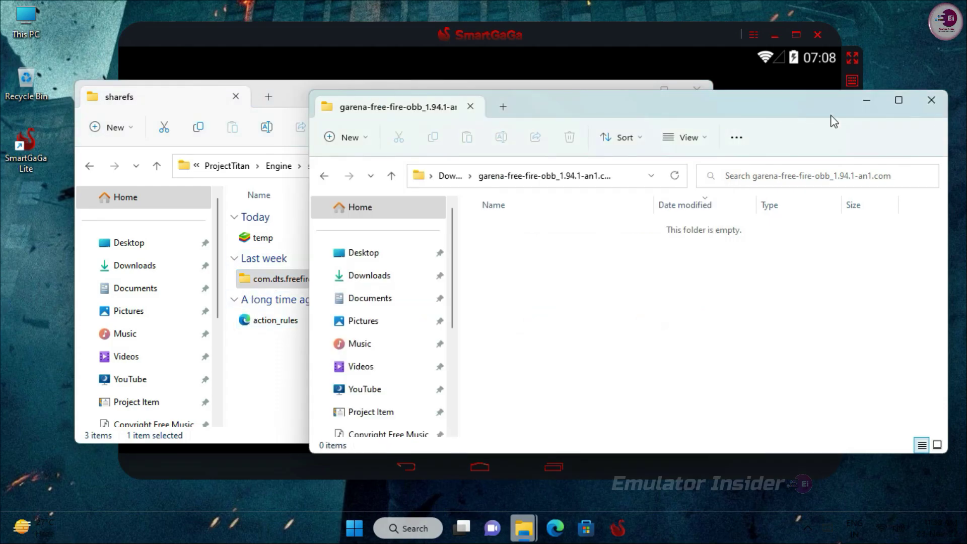
pyautogui.click(931, 99)
pyautogui.click(695, 91)
# Launch ES File Explorer in the emulator and open the com.dts.freefireth folder inside share under the local root directory.
pyautogui.click(481, 400)
pyautogui.click(247, 114)
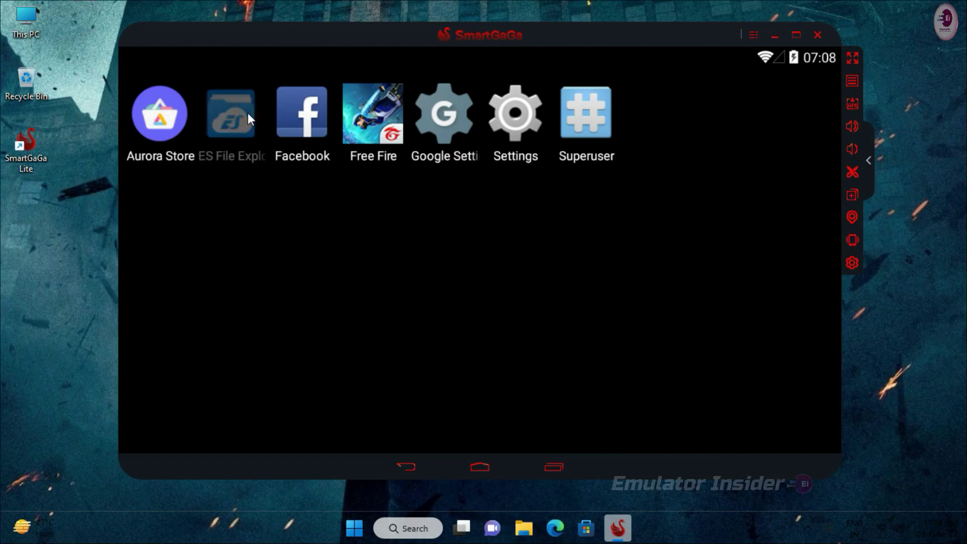
pyautogui.click(359, 92)
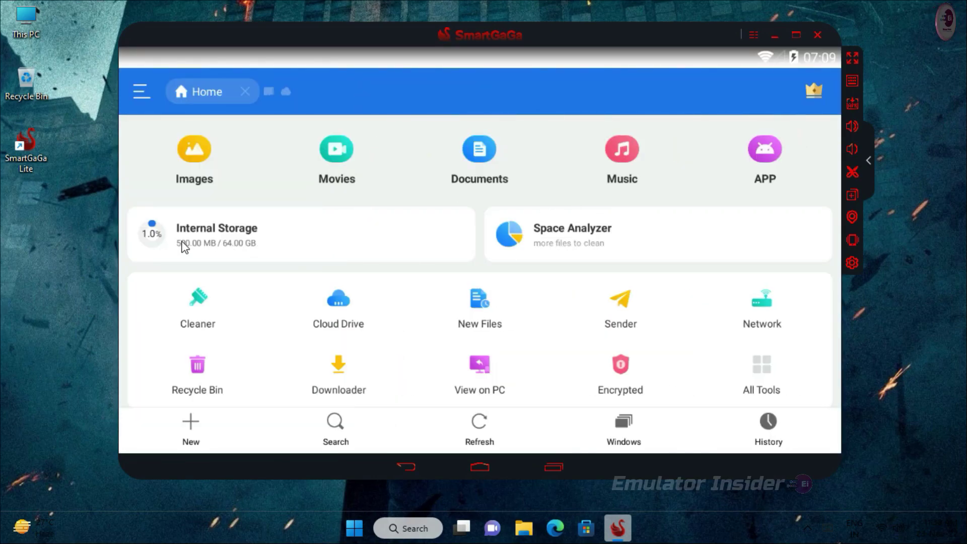
pyautogui.click(270, 92)
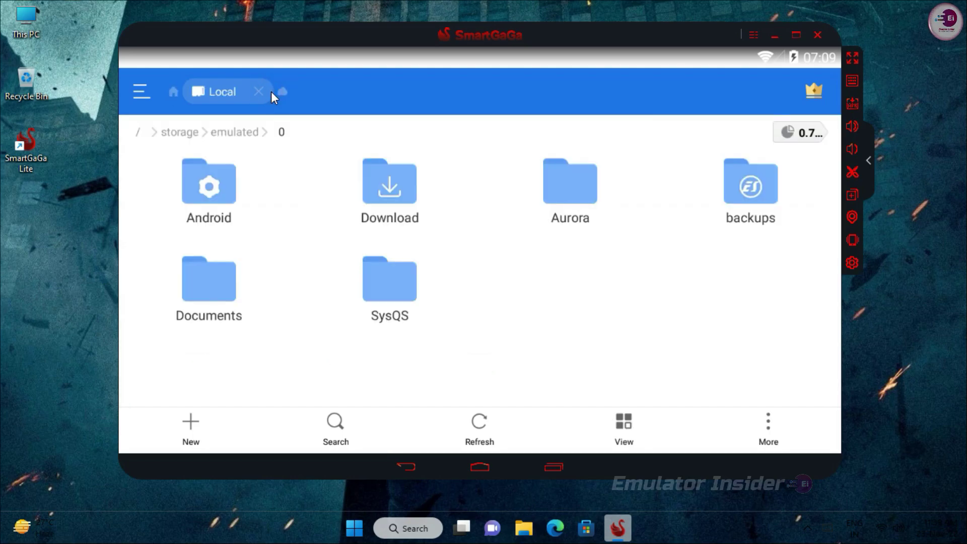
pyautogui.click(138, 135)
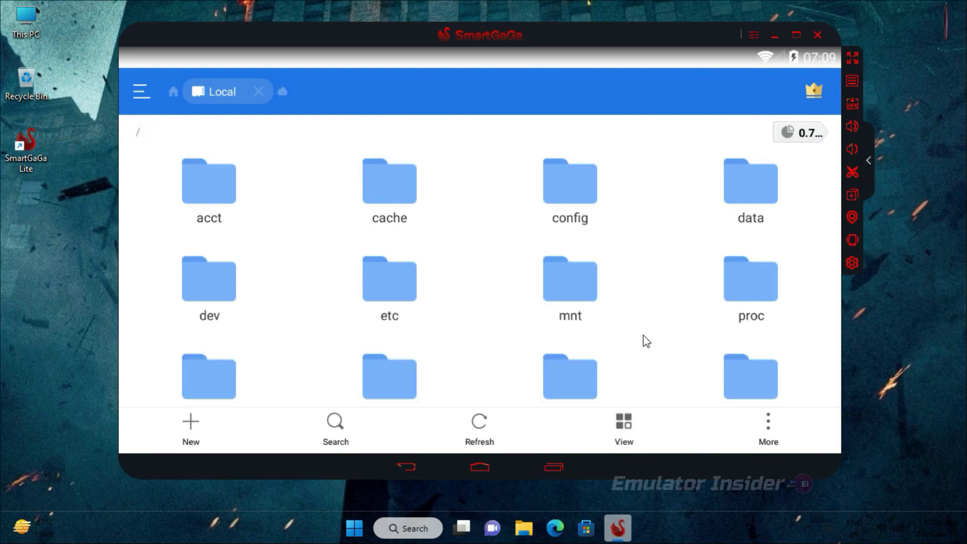
pyautogui.moveTo(519, 325); pyautogui.dragTo(499, 201)
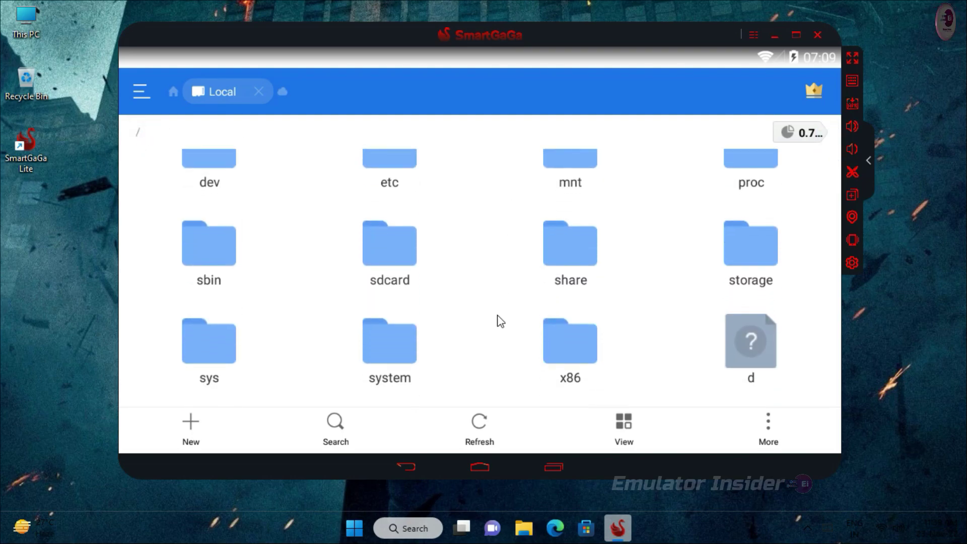
pyautogui.click(550, 279)
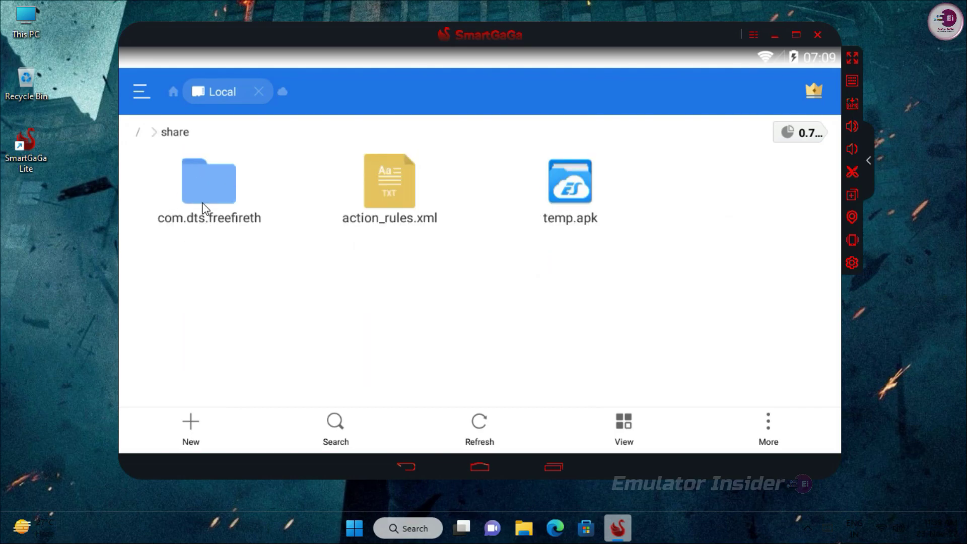
pyautogui.click(204, 206)
pyautogui.click(213, 222)
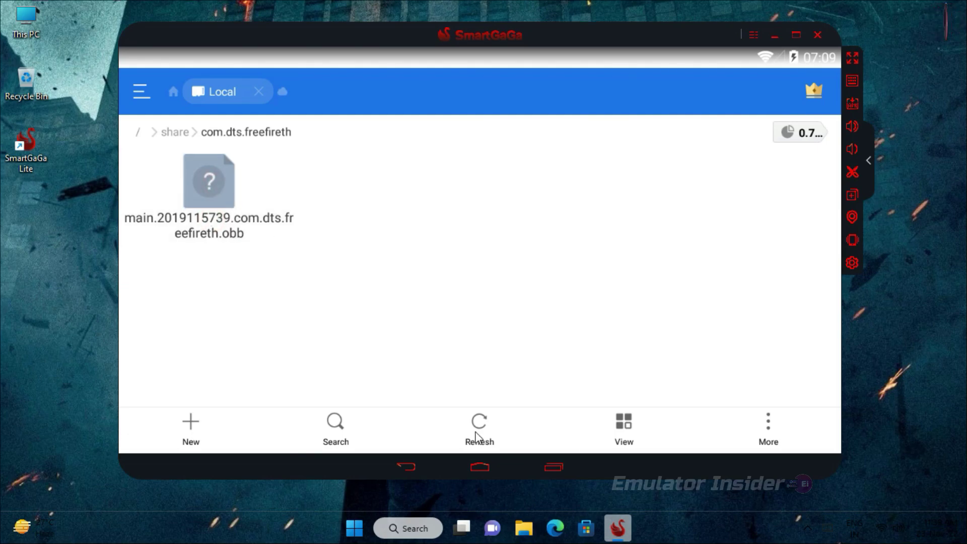
# Move main.2019115739.com.dts.freefireth.obb from the share folder into Android/obb/com.dts.freefireth in the internal storage.
pyautogui.click(201, 191)
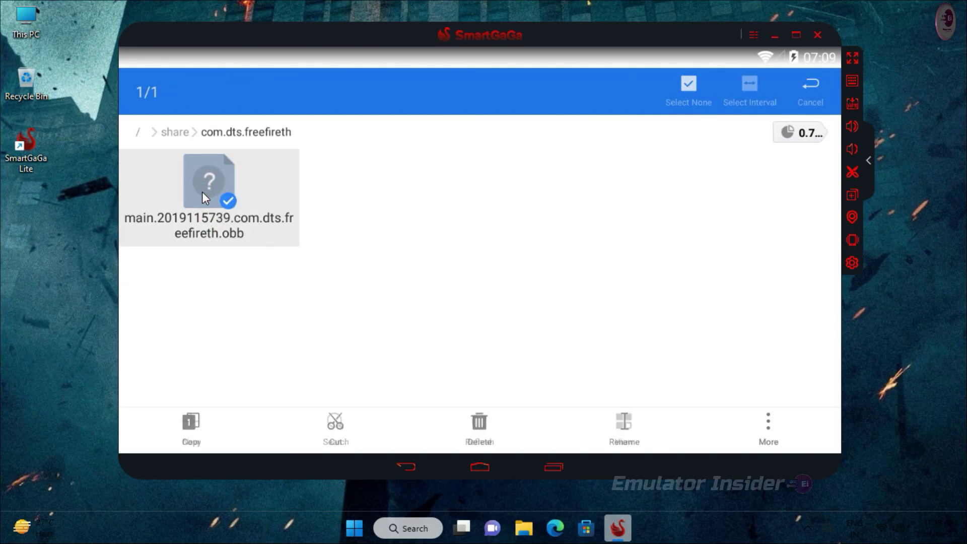
pyautogui.click(336, 427)
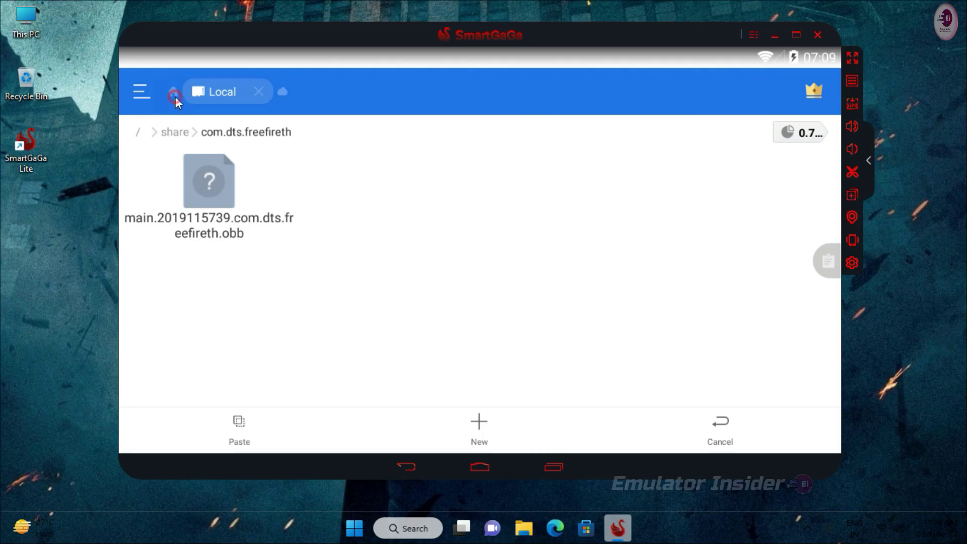
pyautogui.click(175, 94)
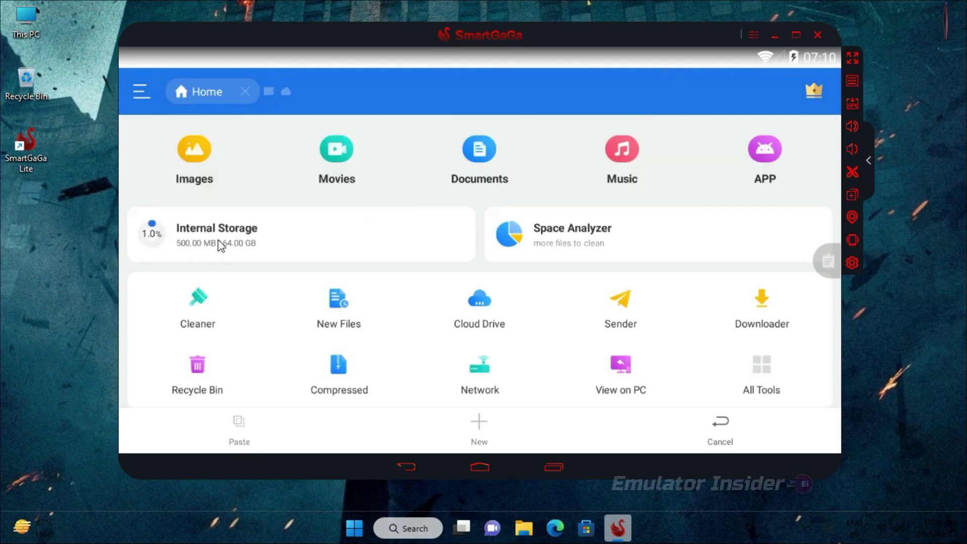
pyautogui.click(252, 239)
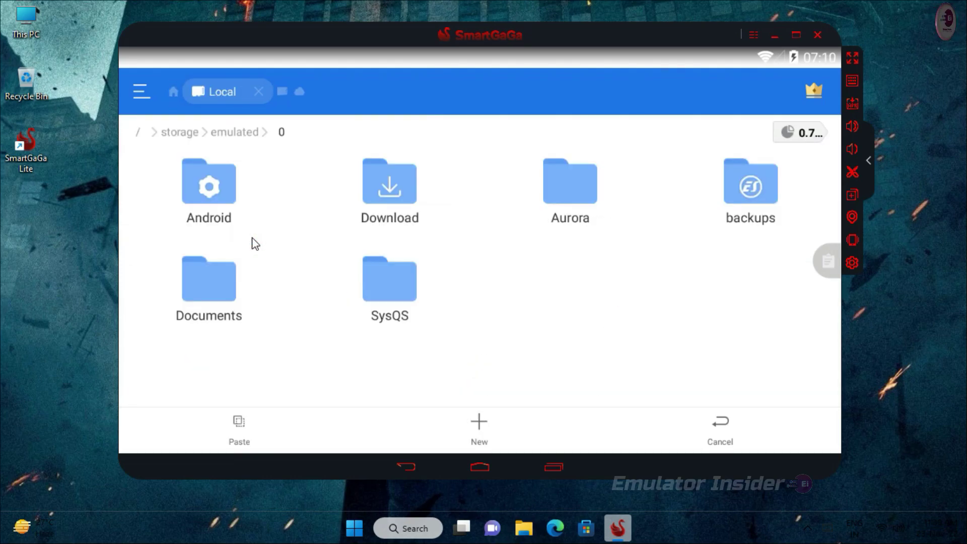
pyautogui.click(219, 187)
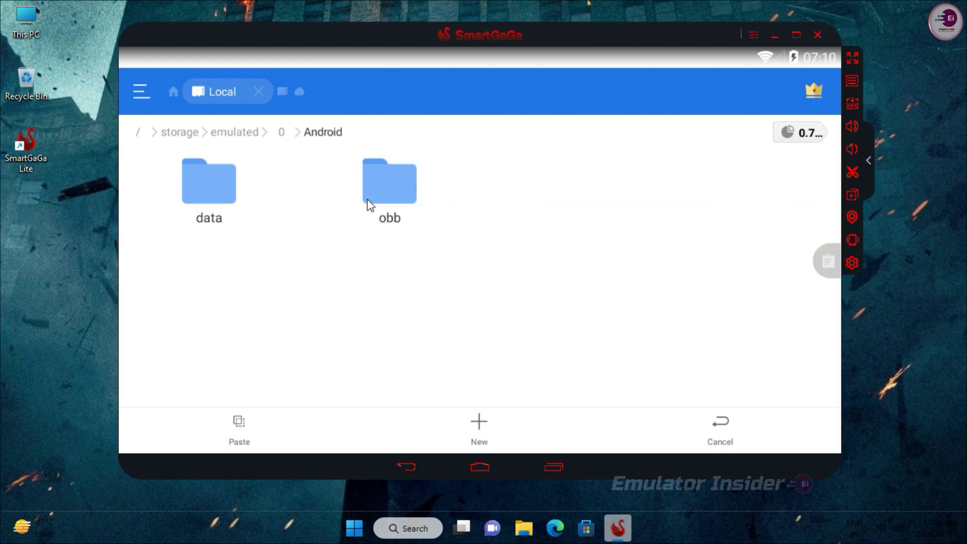
pyautogui.click(389, 203)
pyautogui.click(195, 198)
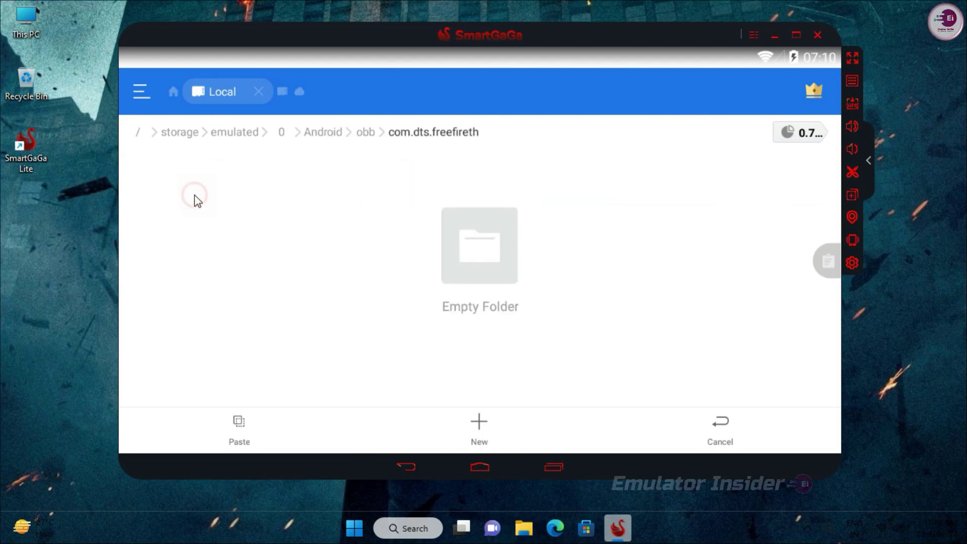
pyautogui.click(240, 423)
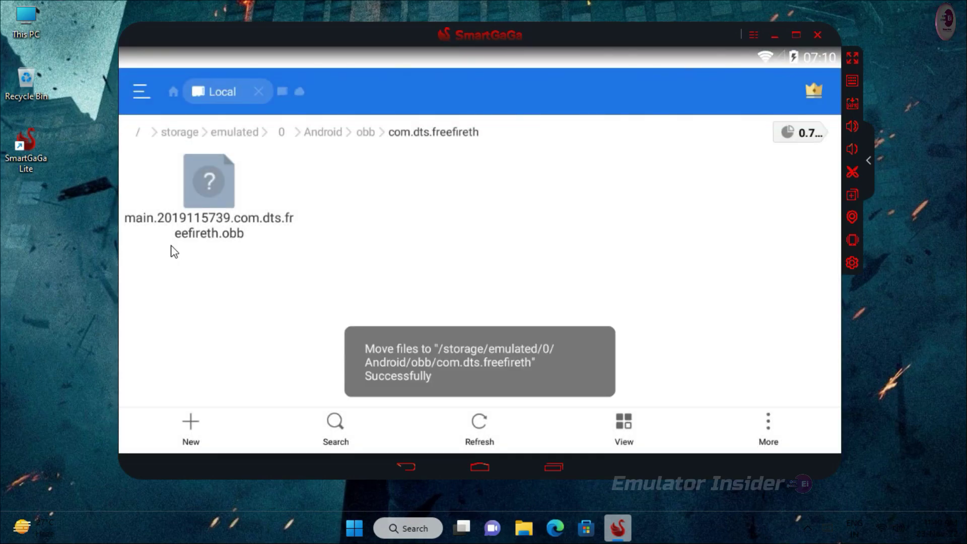
# Dismiss ES File Explorer from the recent apps and launch Free Fire.
pyautogui.click(554, 469)
pyautogui.moveTo(768, 304); pyautogui.dragTo(772, 96)
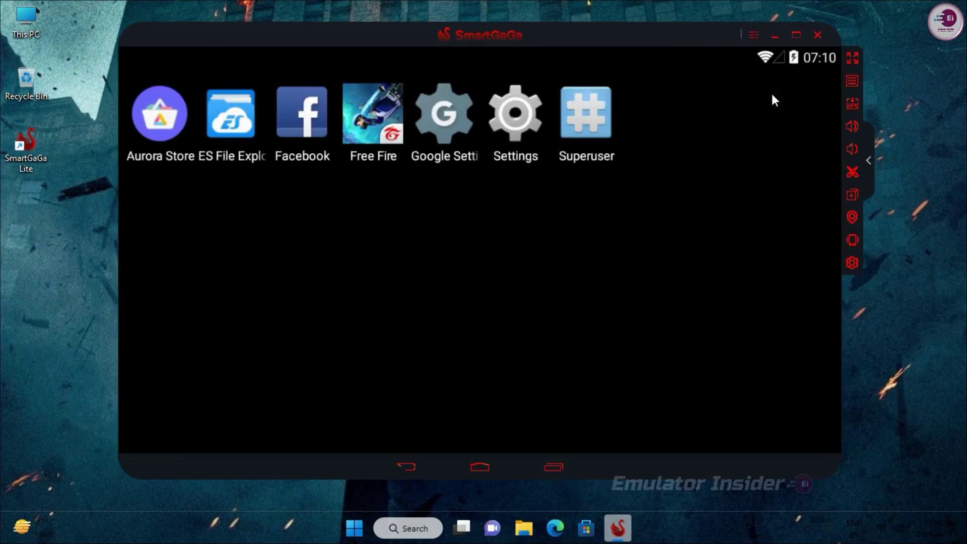
pyautogui.click(373, 121)
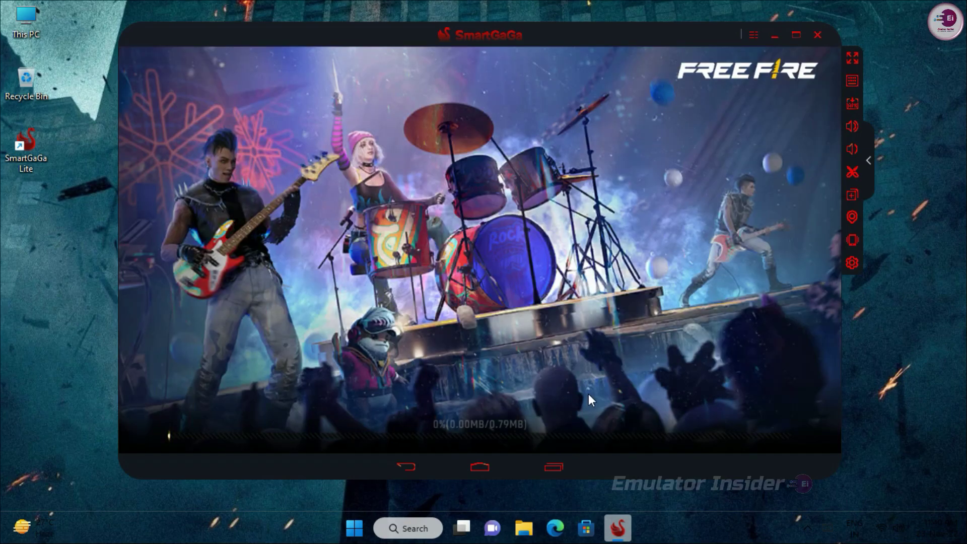
# Show the emulator in full screen while Free Fire loads, return to windowed mode and shrink the window slightly.
pyautogui.click(852, 59)
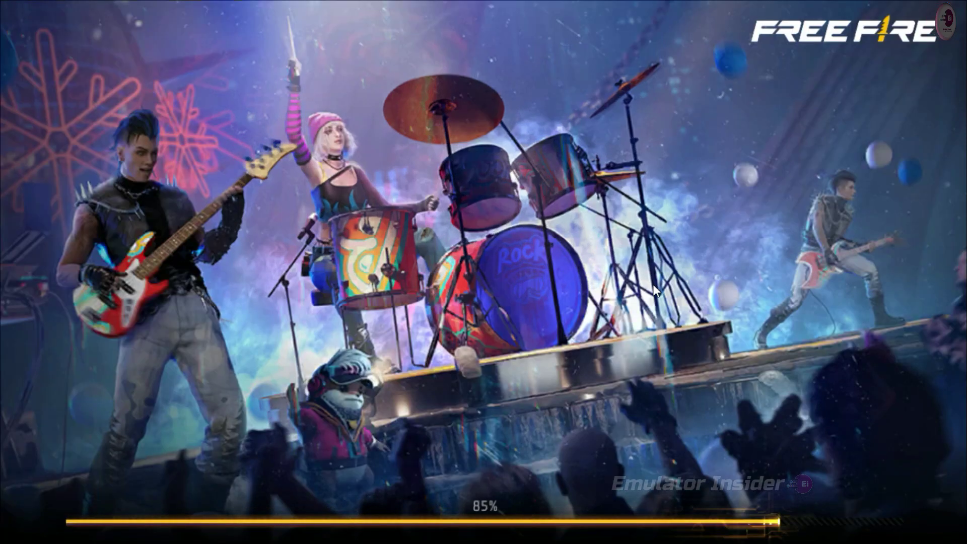
pyautogui.press('F11')
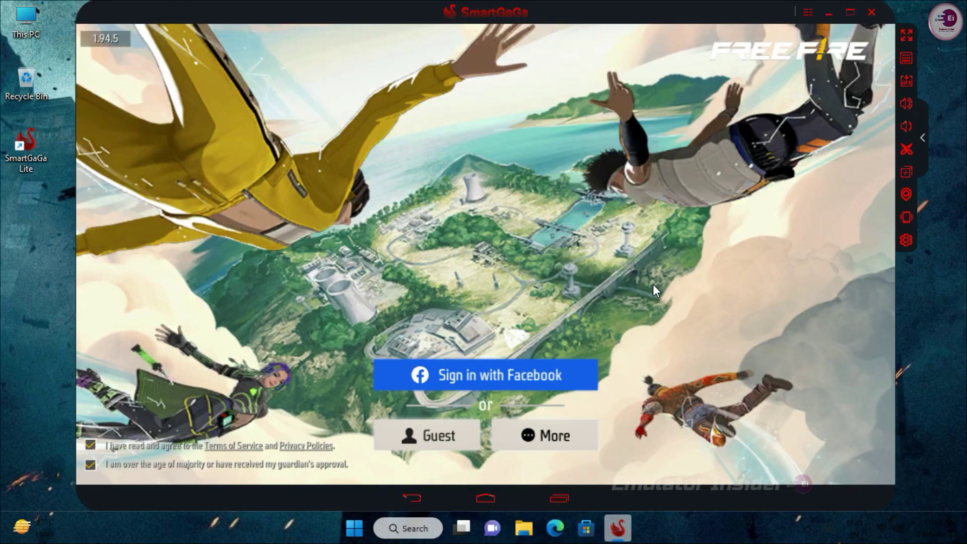
pyautogui.moveTo(91, 6); pyautogui.dragTo(401, 36)
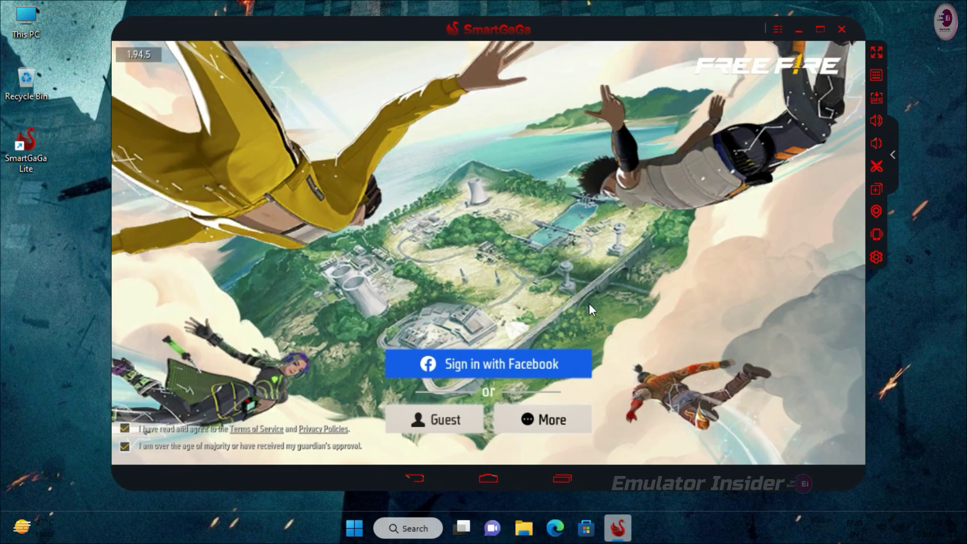
# Sign in to Free Fire with Facebook using the account's email or phone and password, and continue with the previously linked login.
pyautogui.click(491, 362)
pyautogui.click(278, 223)
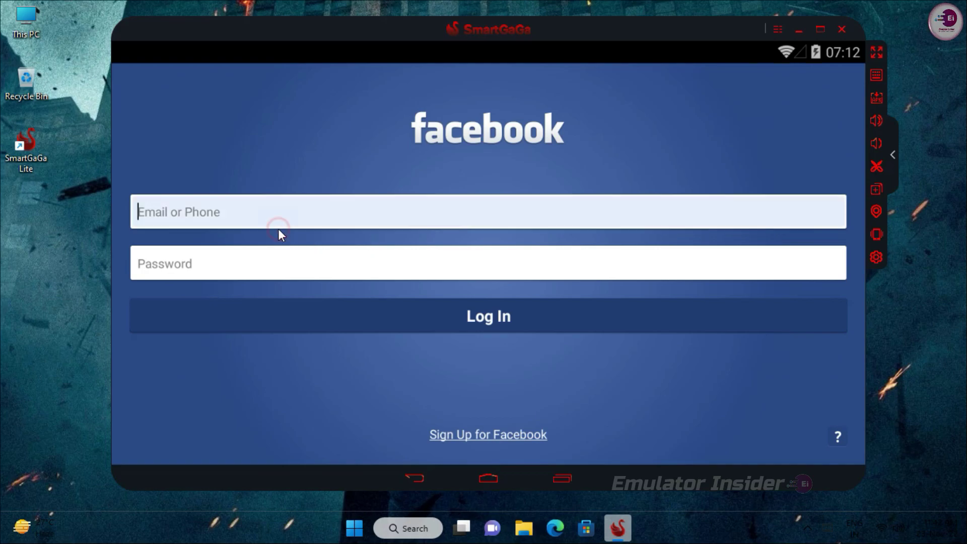
pyautogui.write('a')
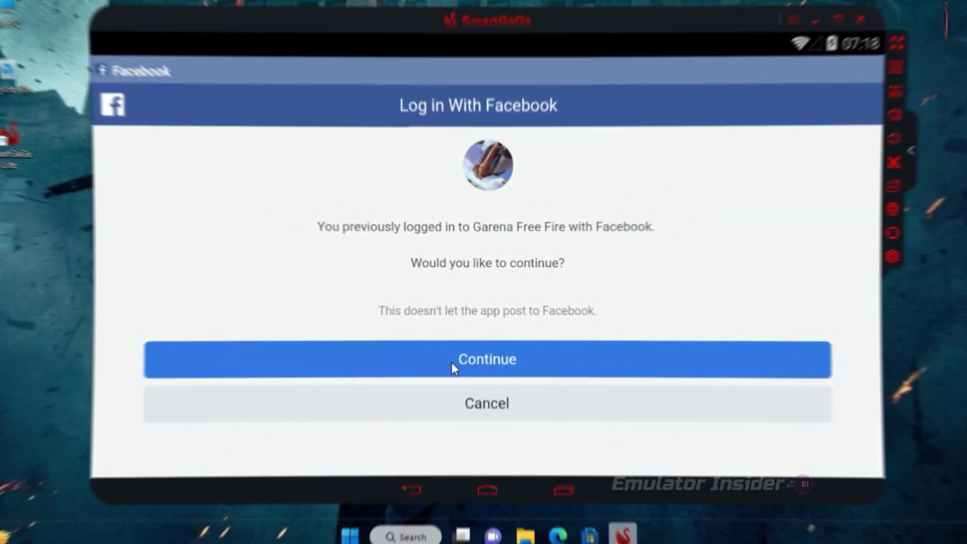
pyautogui.click(447, 361)
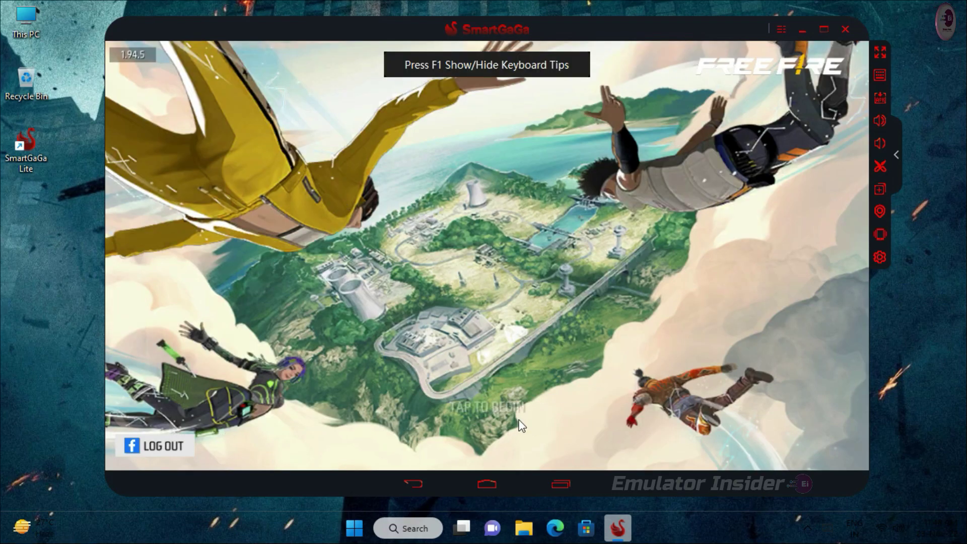
# Begin the game and have the character in the lobby perform an emote.
pyautogui.click(521, 426)
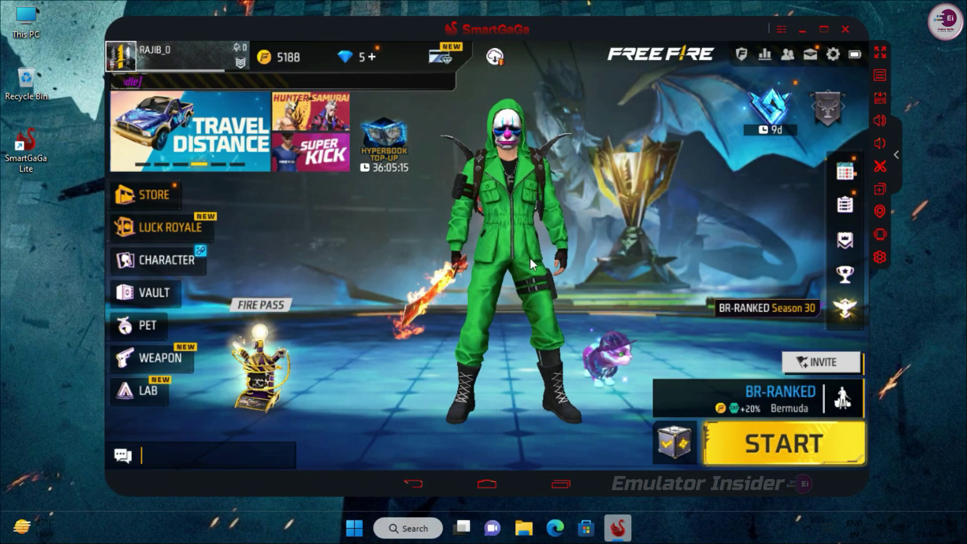
pyautogui.click(530, 257)
pyautogui.click(397, 211)
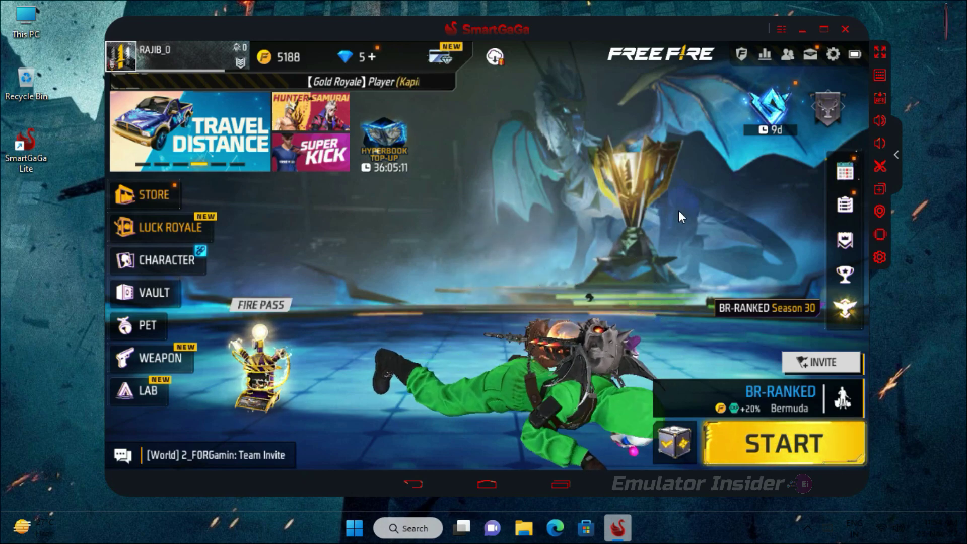
# In the game's display settings, set Graphics to Ultra, High Res. to High and High FPS to High, and return to the lobby.
pyautogui.click(830, 60)
pyautogui.click(138, 263)
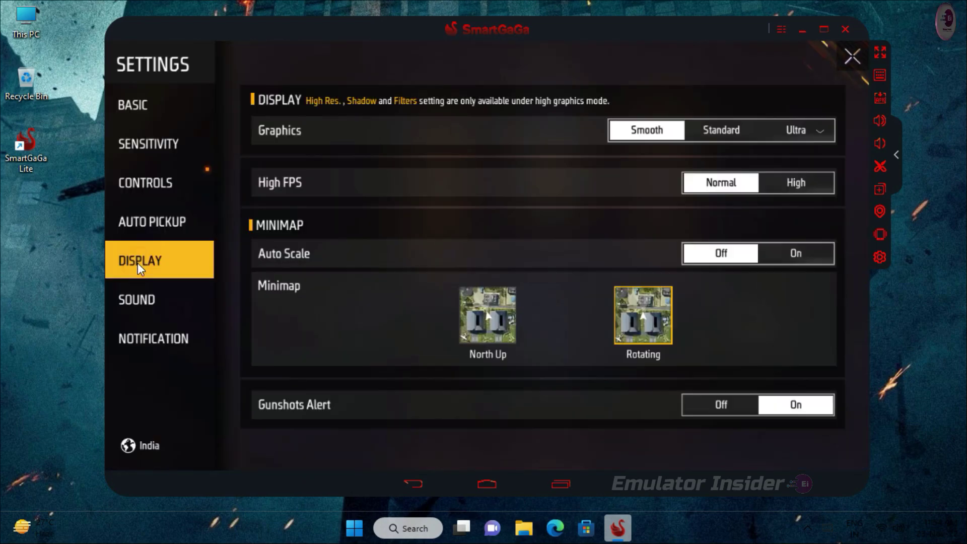
pyautogui.click(715, 132)
pyautogui.click(808, 132)
pyautogui.click(789, 163)
pyautogui.click(793, 316)
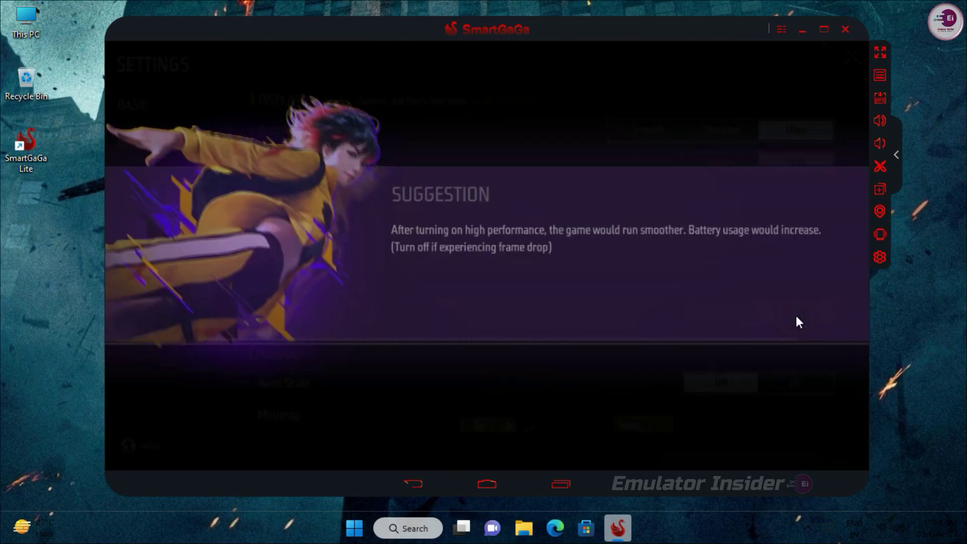
pyautogui.click(786, 314)
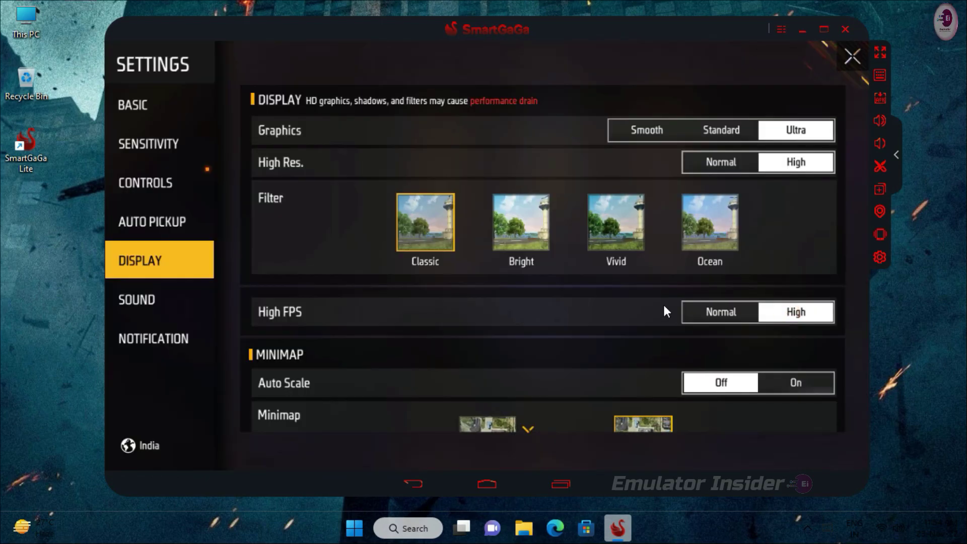
pyautogui.click(852, 64)
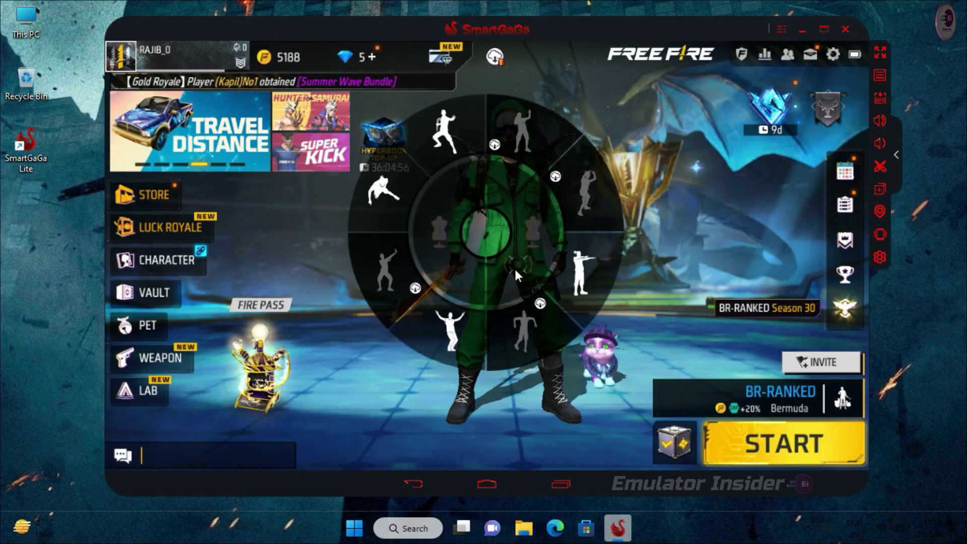
# Have the lobby character perform a different emote from the emote wheel.
pyautogui.click(518, 266)
pyautogui.click(458, 349)
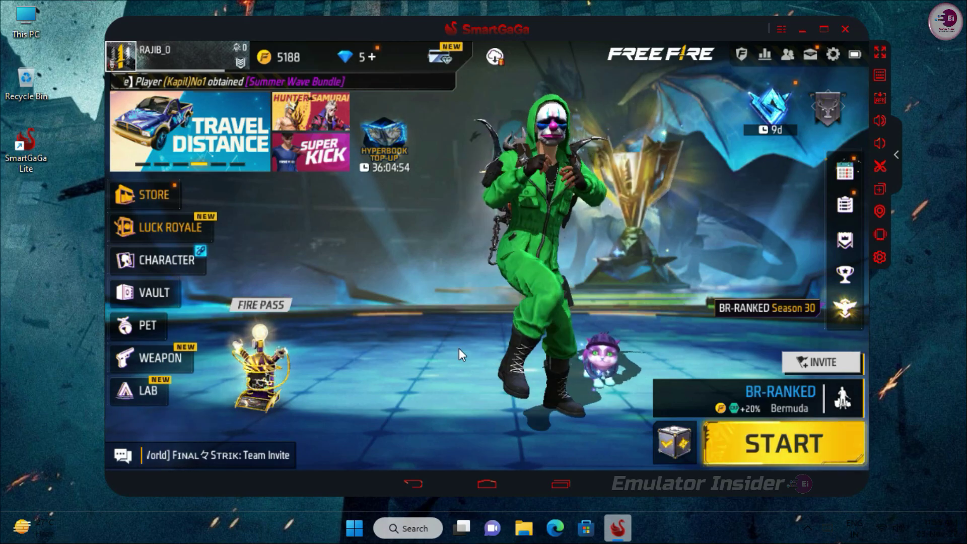
# Open the game mode selection and download the Training Grounds data pack.
pyautogui.click(688, 389)
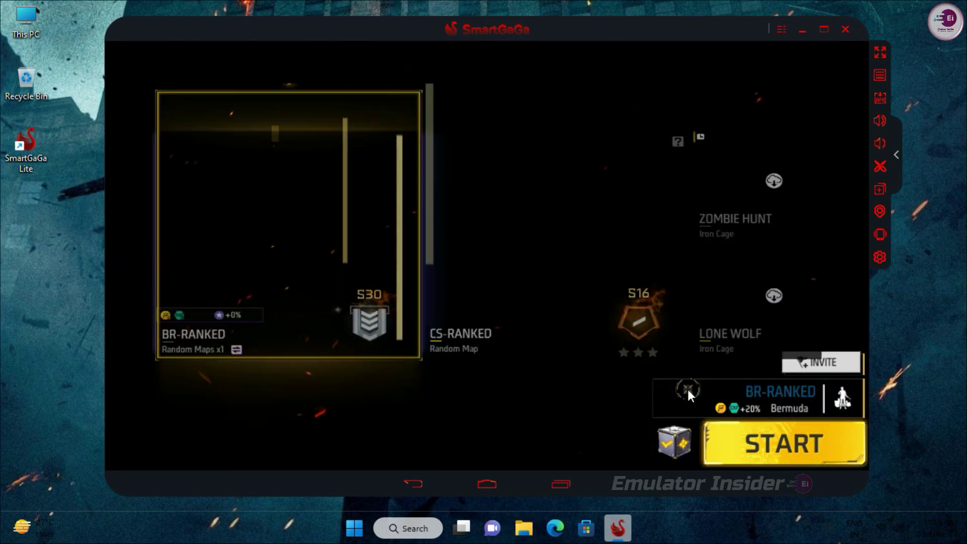
pyautogui.click(701, 422)
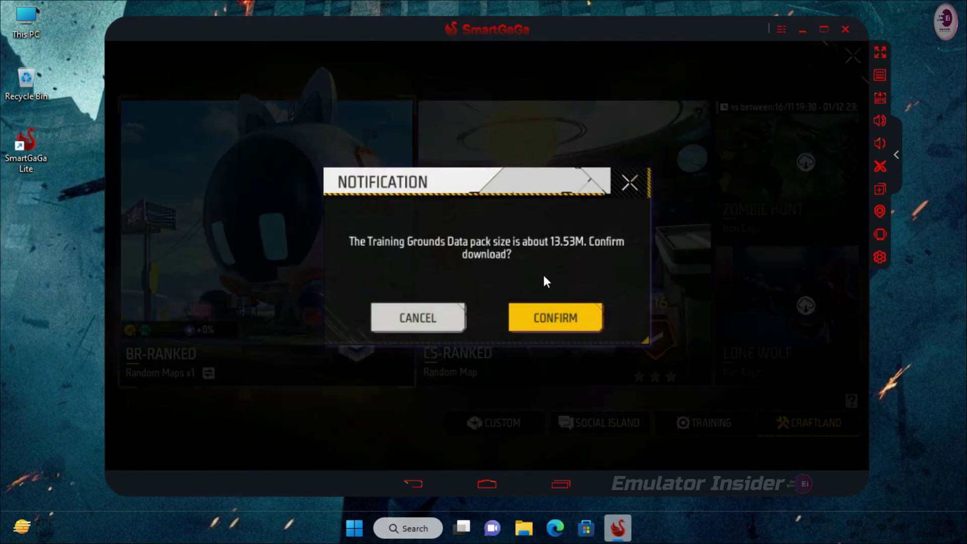
pyautogui.click(564, 322)
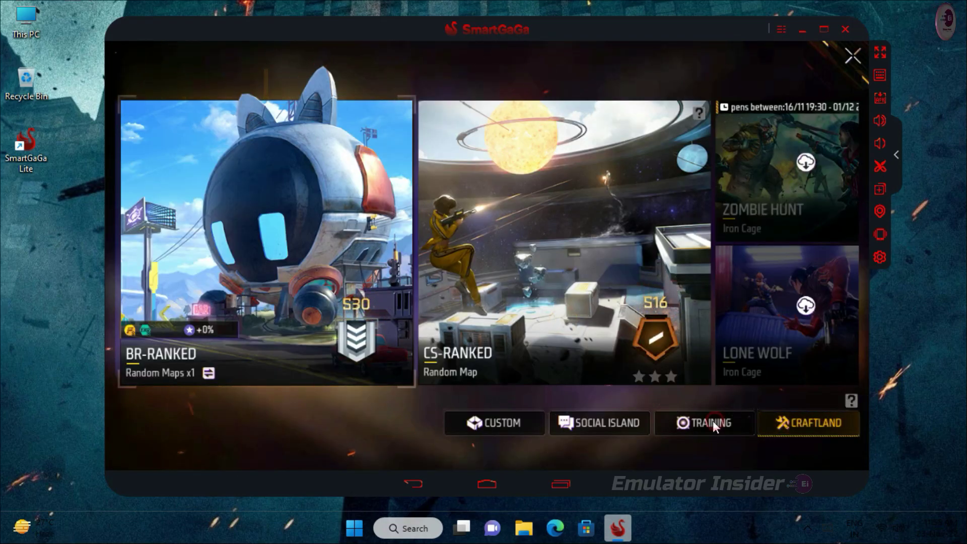
# Enter the Training mode and run the character forward toward the shooting range targets.
pyautogui.click(711, 422)
pyautogui.click(771, 437)
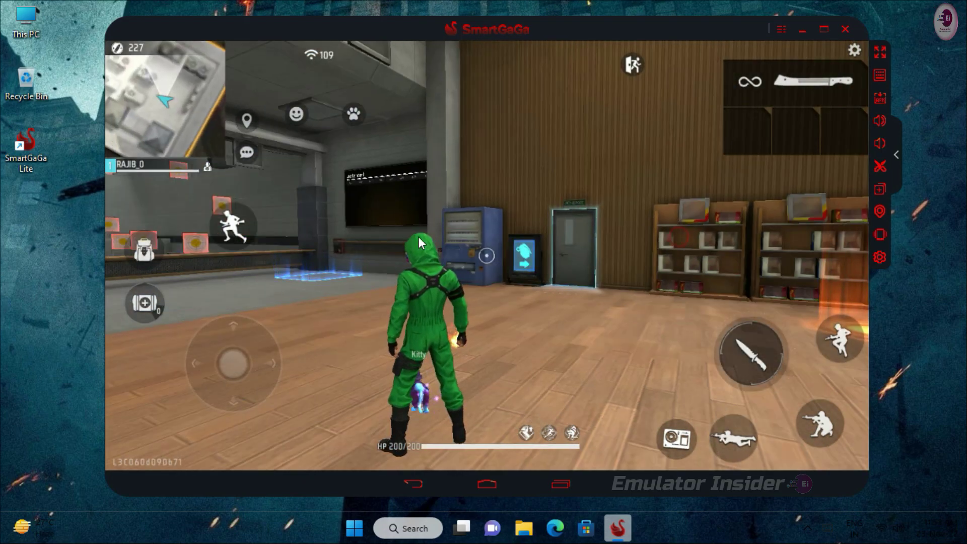
pyautogui.press('w')
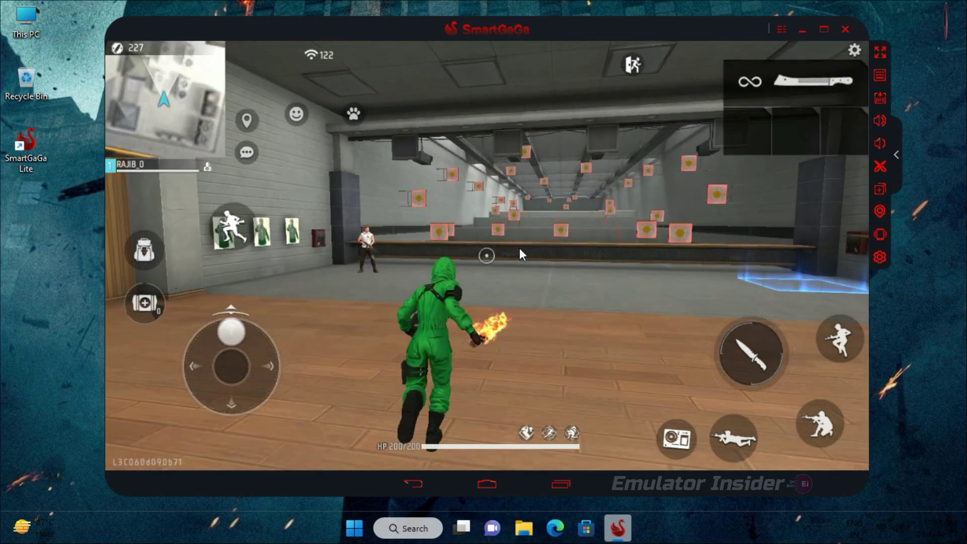
pyautogui.click(519, 248)
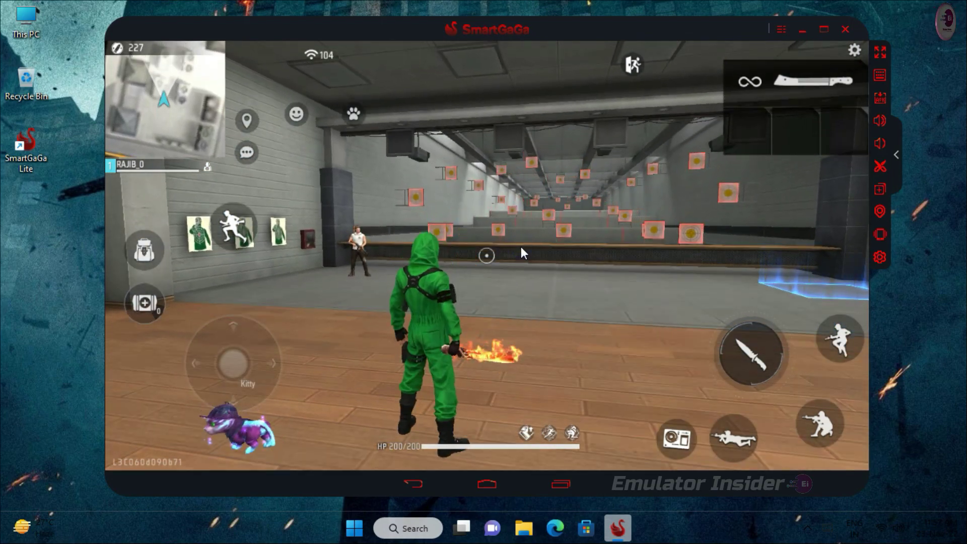